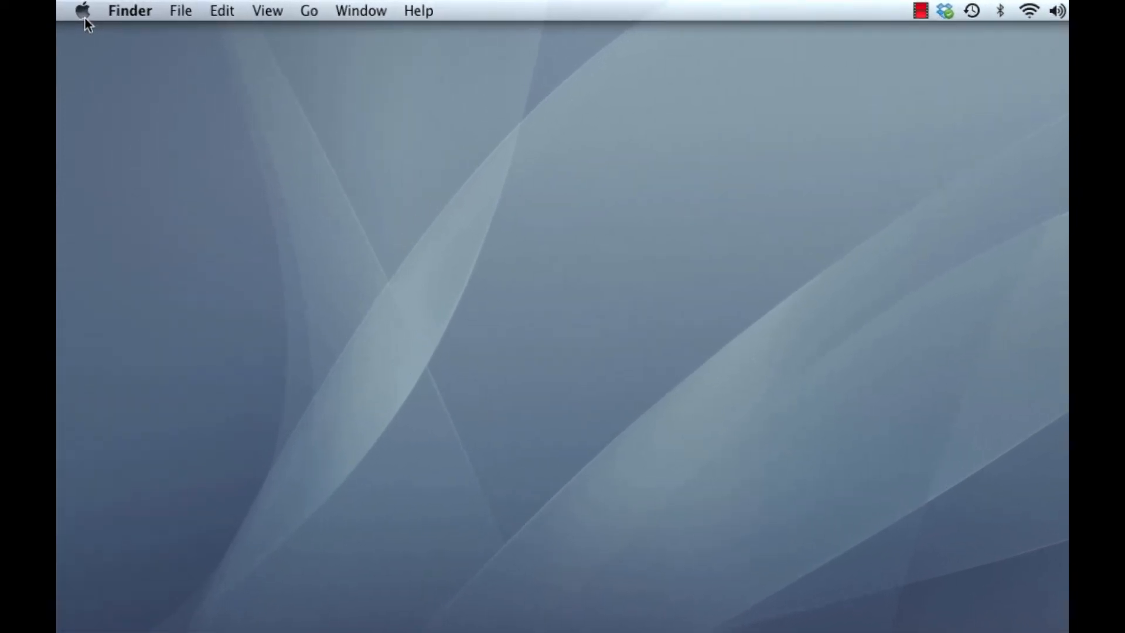
Check the installed OS X version in About This Mac and close the window
left_click(79, 12)
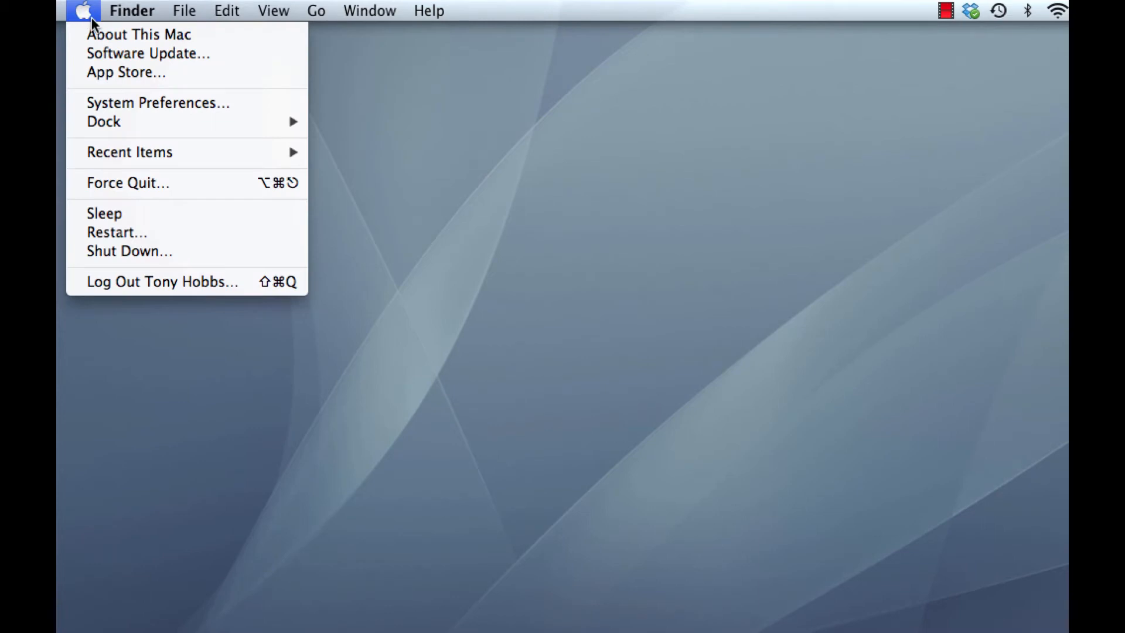
left_click(114, 36)
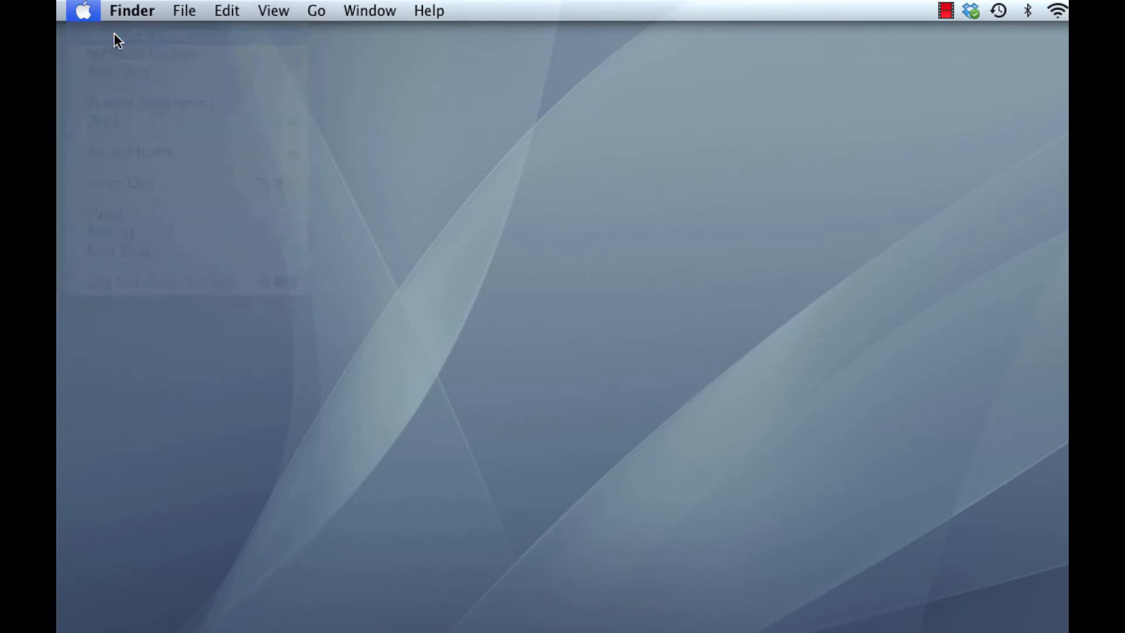
left_click_drag(609, 109, 204, 66)
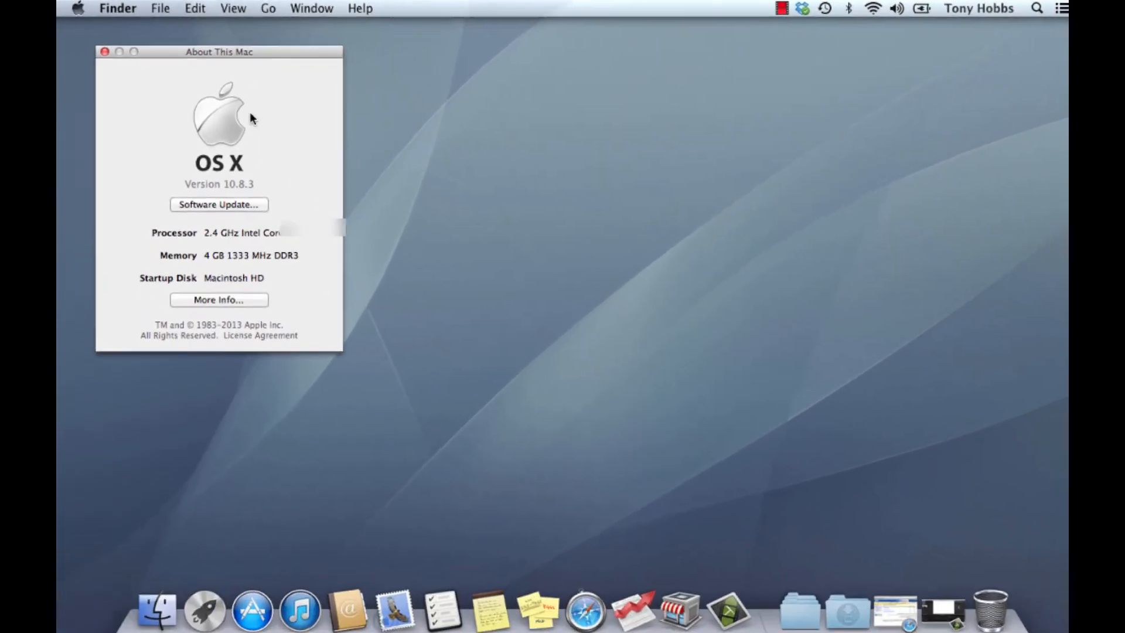
left_click(114, 61)
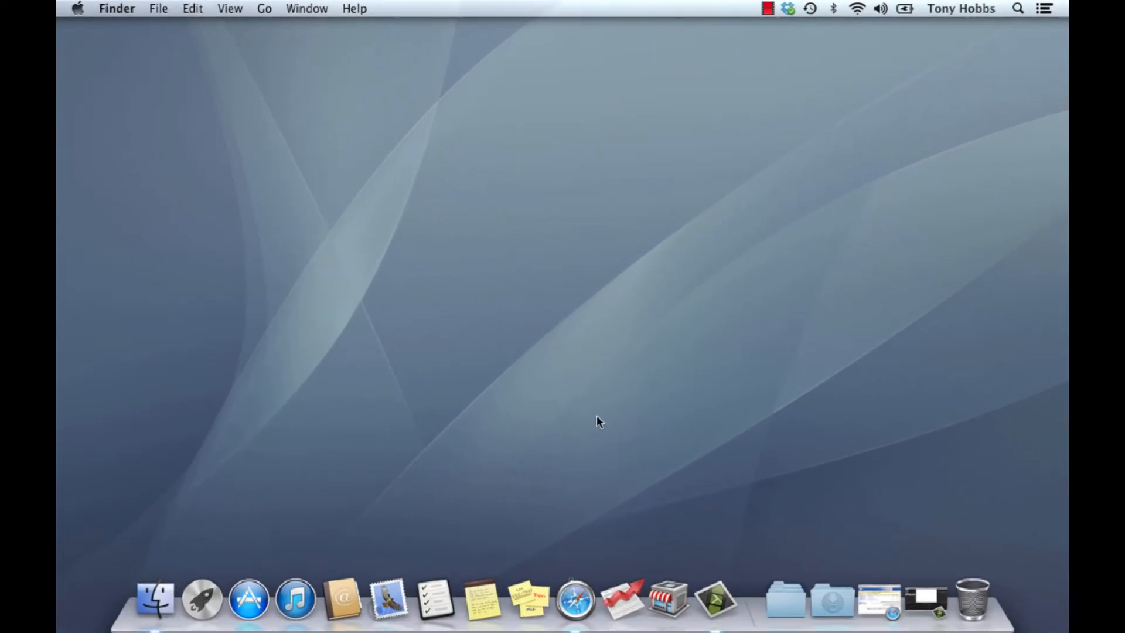
Launch AccountEdge Plus NE, review its registration details and close its windows
left_click(623, 593)
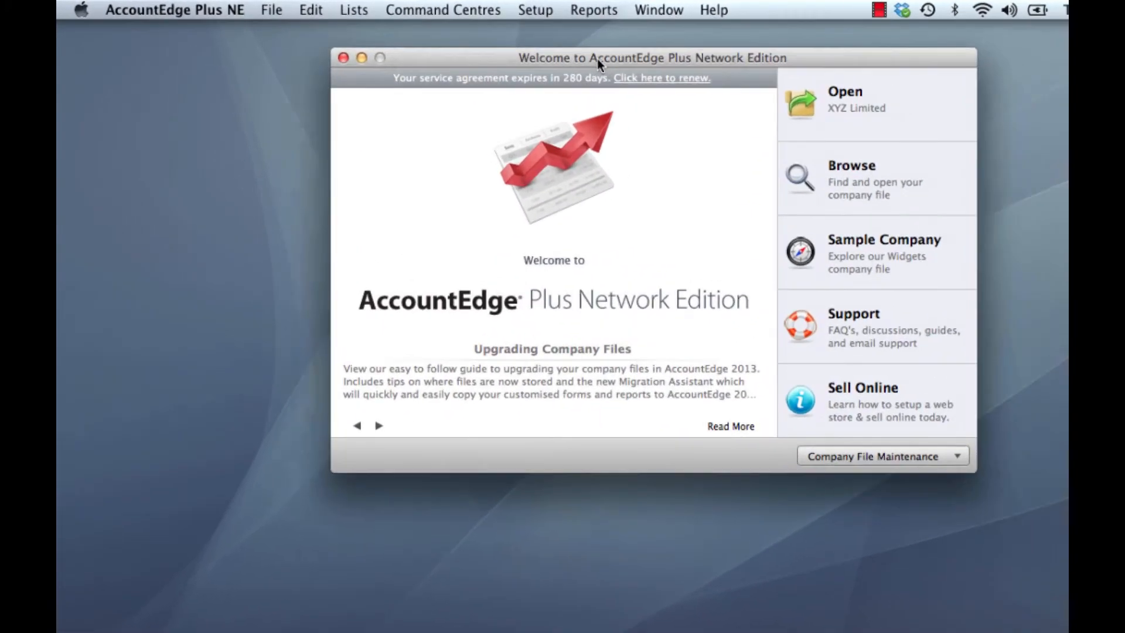
left_click_drag(599, 63, 311, 64)
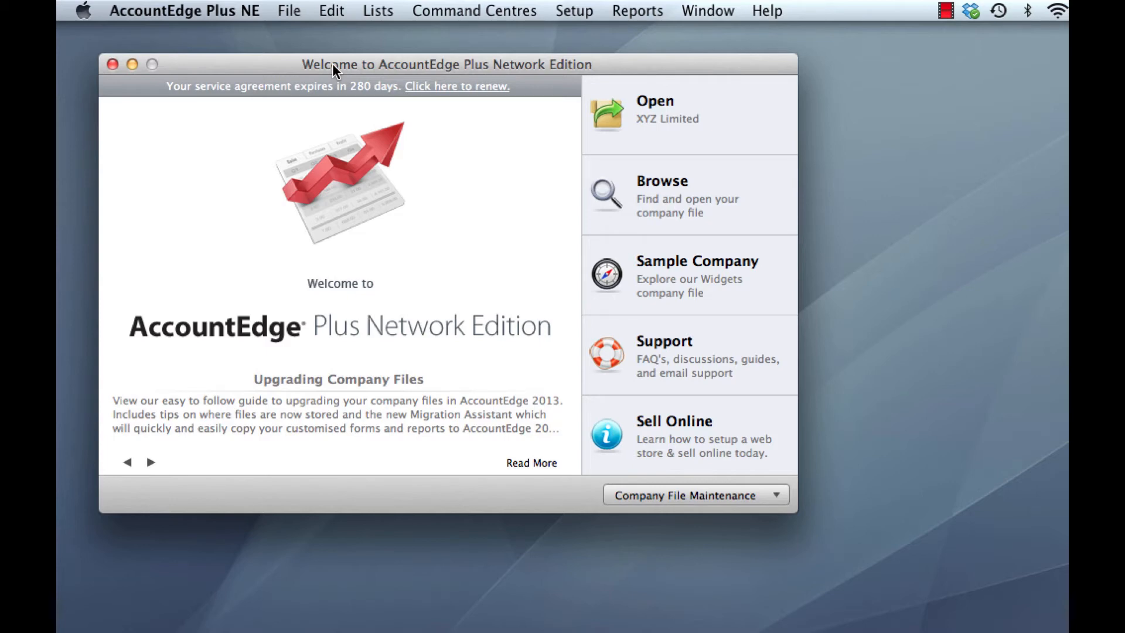
left_click(205, 9)
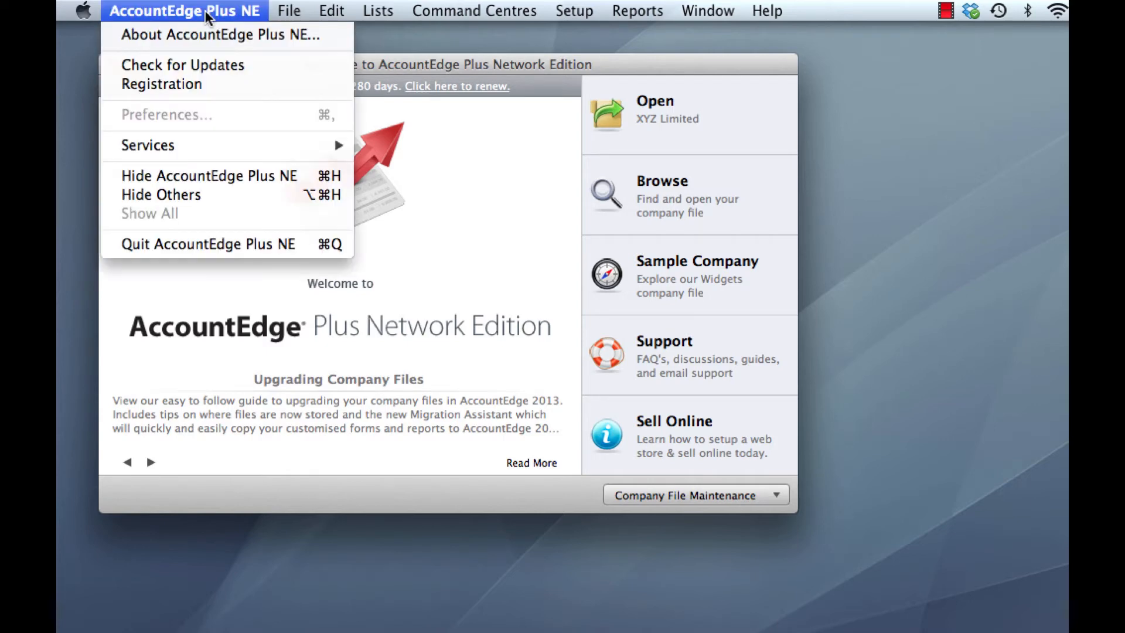
left_click(208, 85)
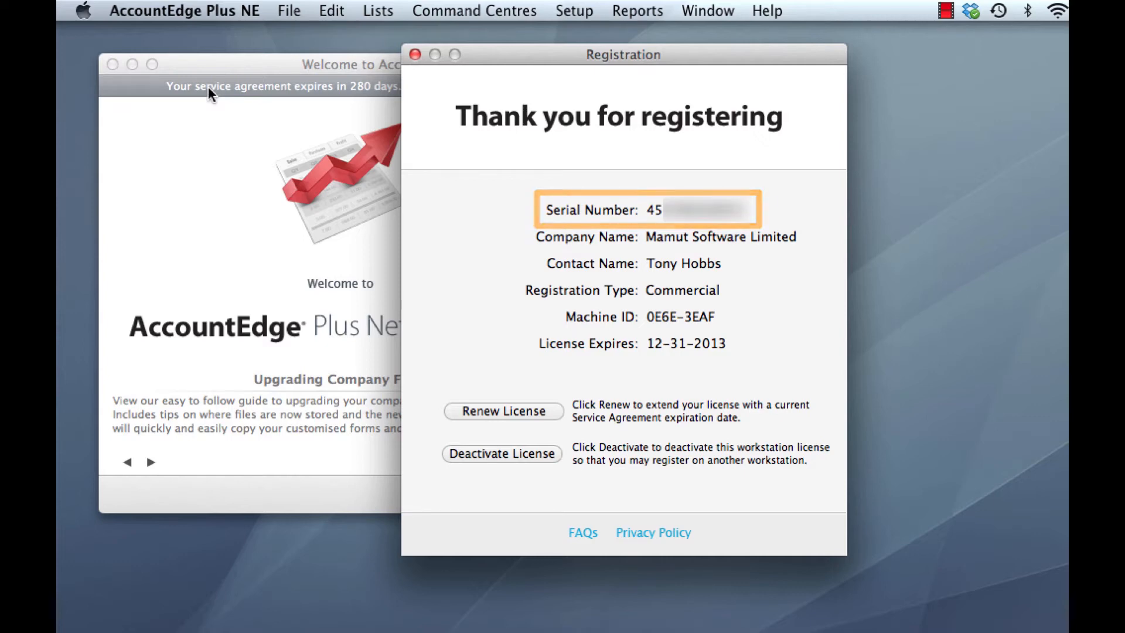
key("super+w")
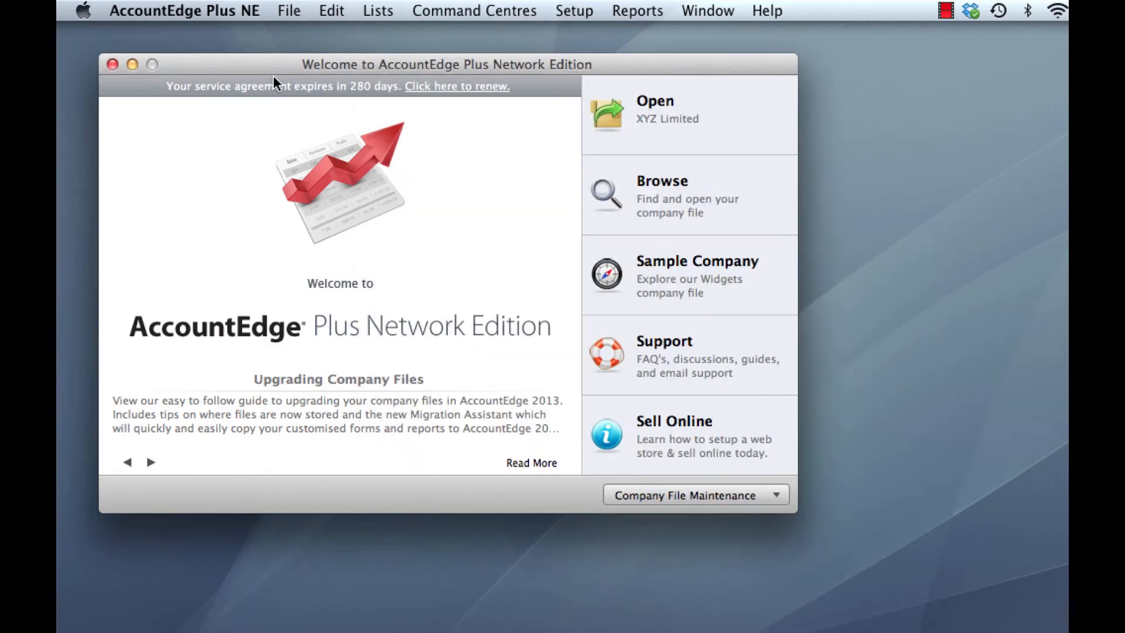
left_click(111, 63)
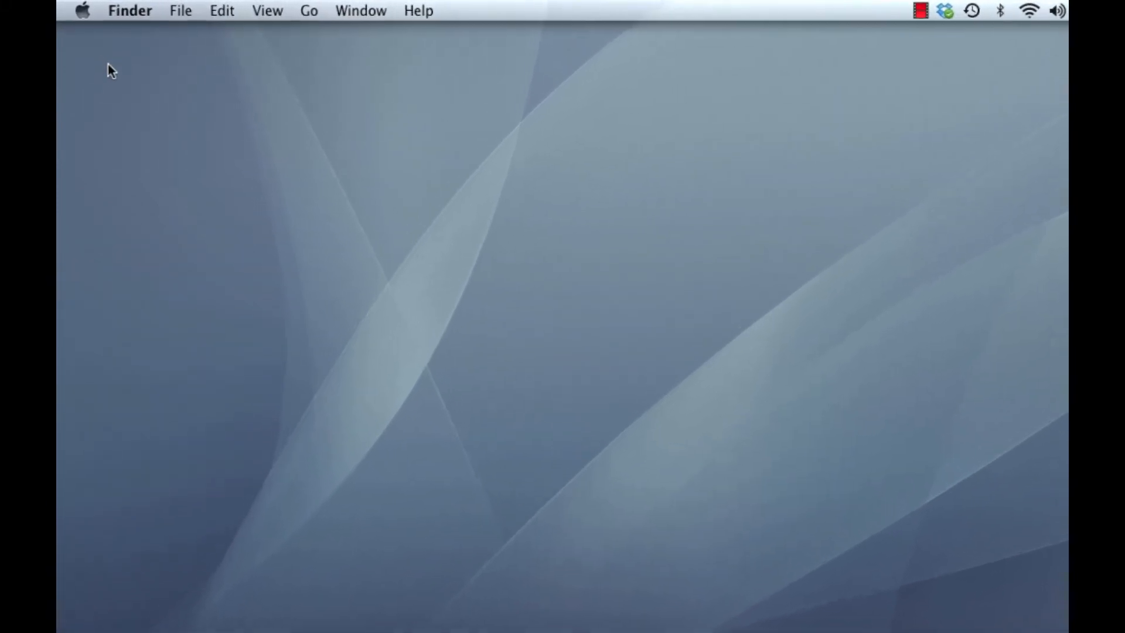
Open the AccountEdge preferences pane in System Preferences, allowing System Preferences to reopen
left_click(83, 15)
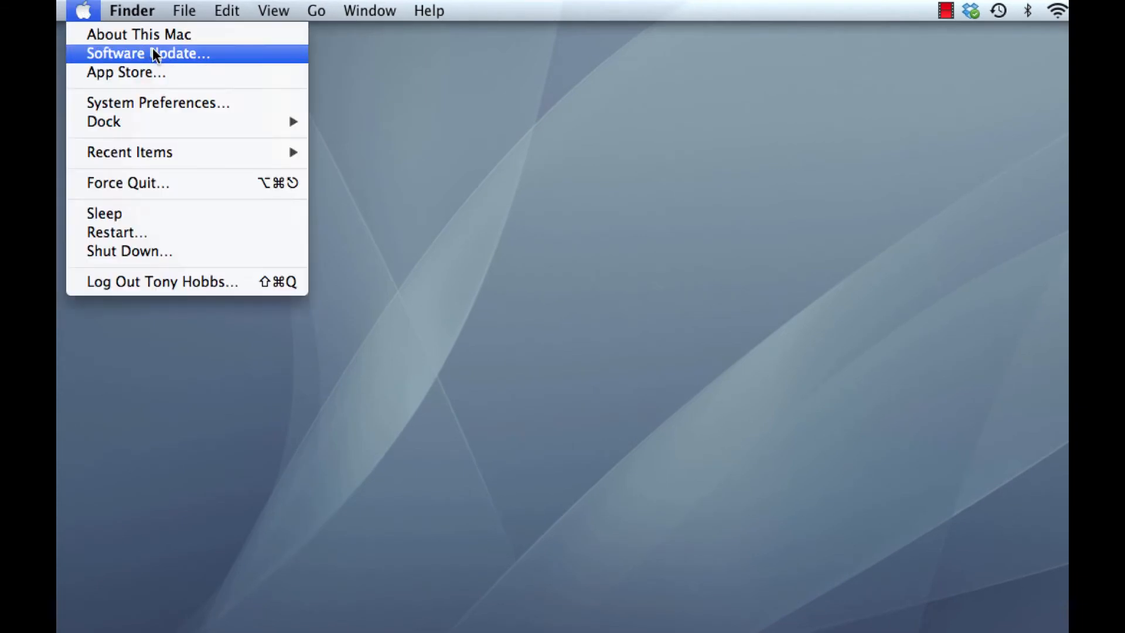
left_click(180, 104)
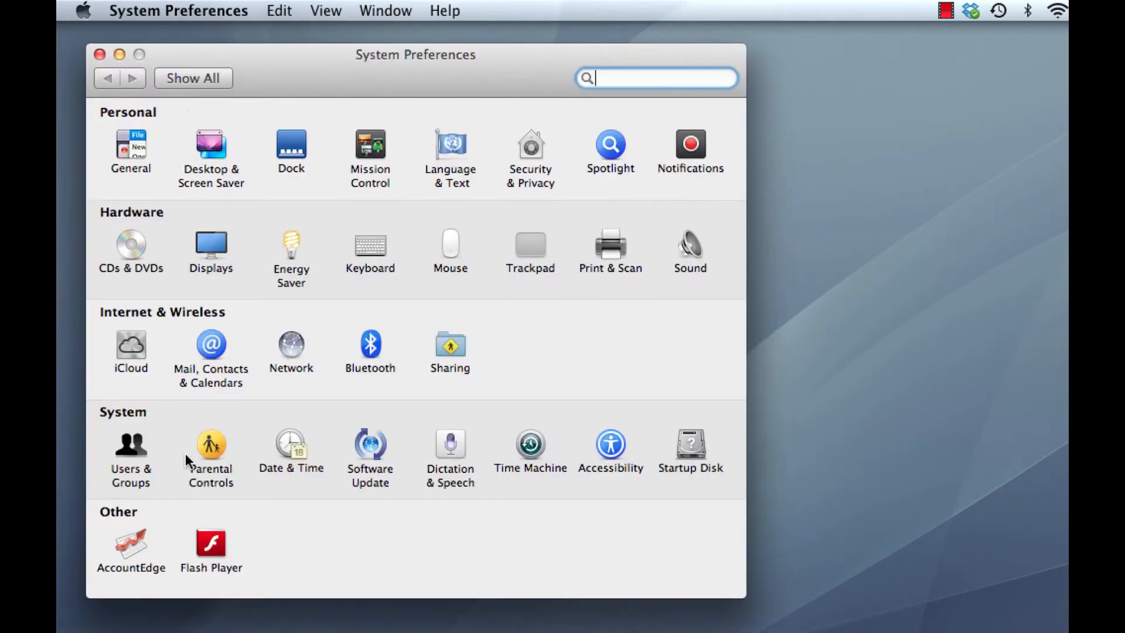
left_click(133, 543)
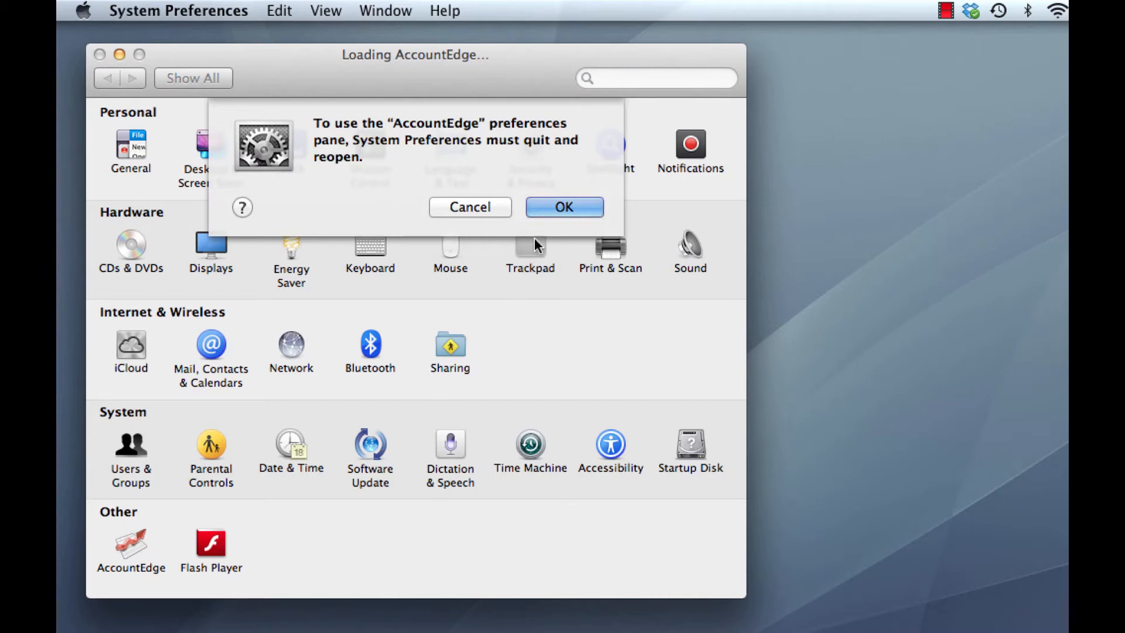
left_click(550, 206)
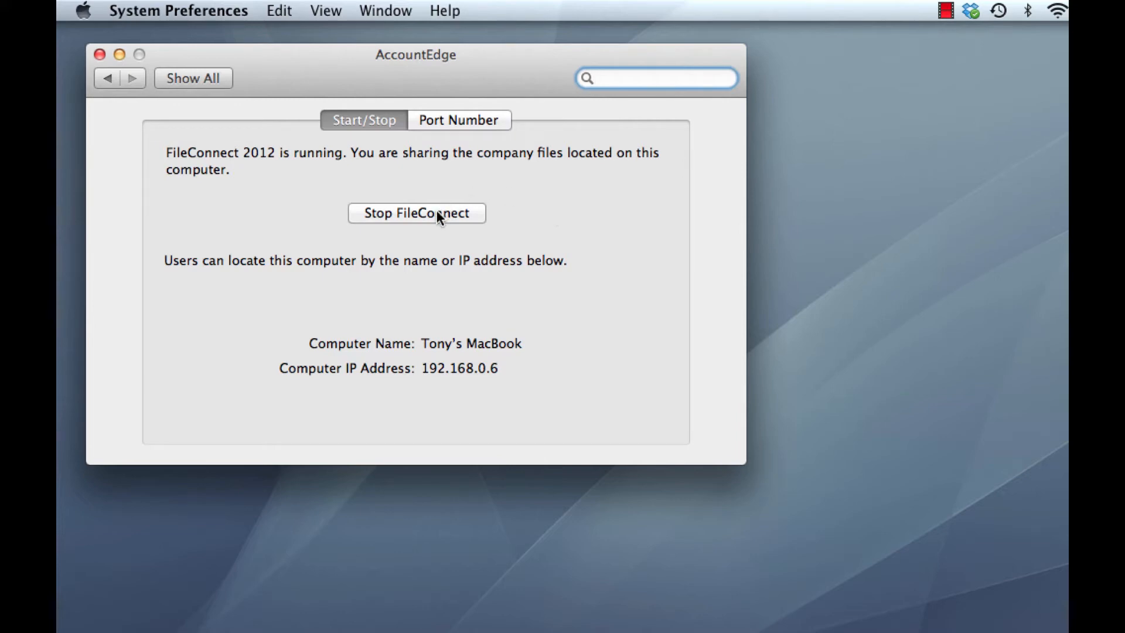
Stop FileConnect, authorising with the administrator password, and close System Preferences
left_click(420, 214)
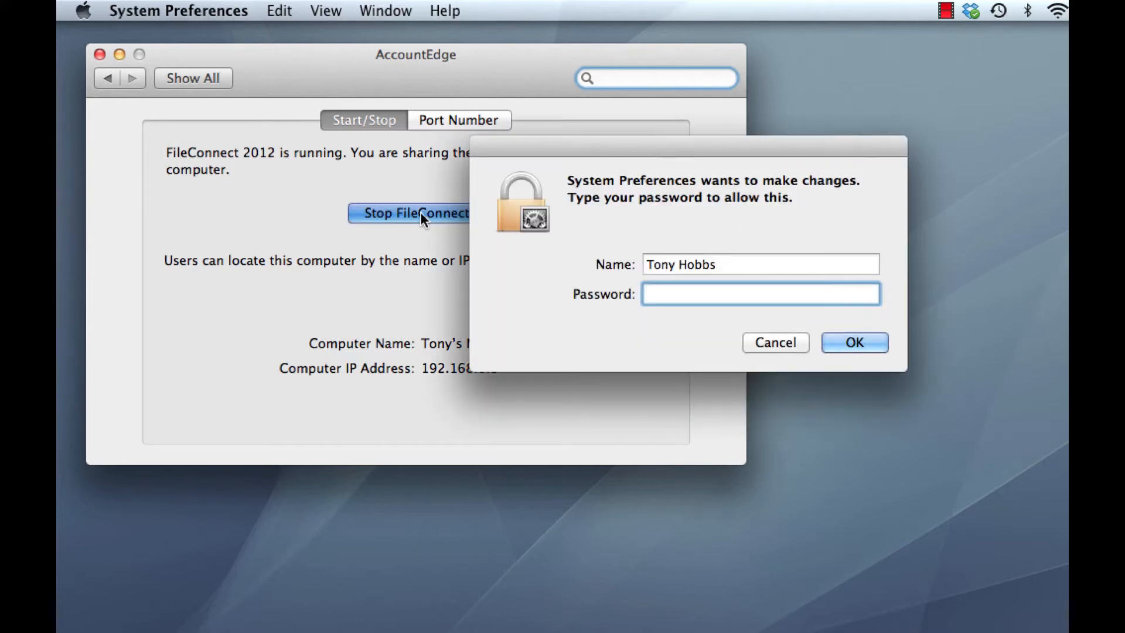
type("•••••••••••••")
key("Return")
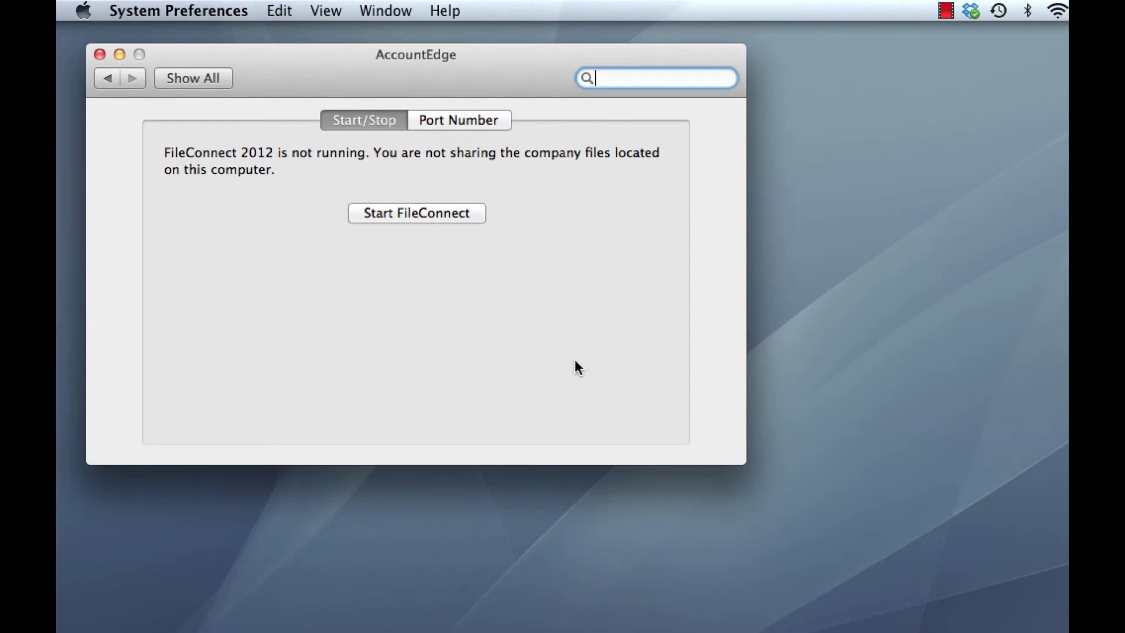
left_click(100, 54)
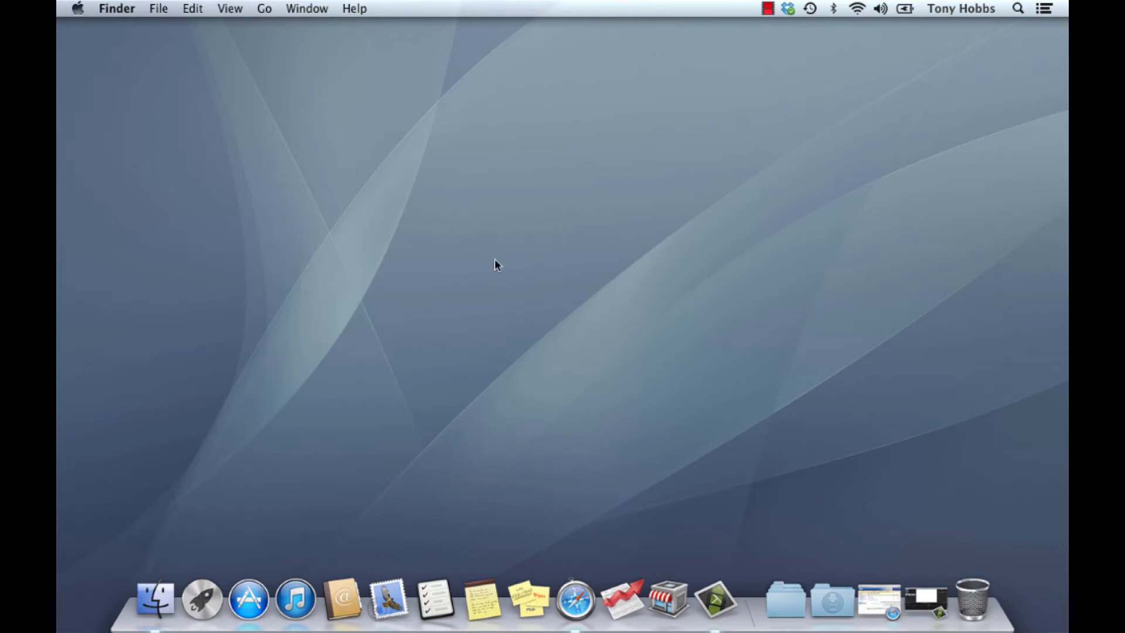
Download the Mamut AccountEdge Plus Network Edition 2013 installer from the Mamut website and open the disk image
left_click(873, 600)
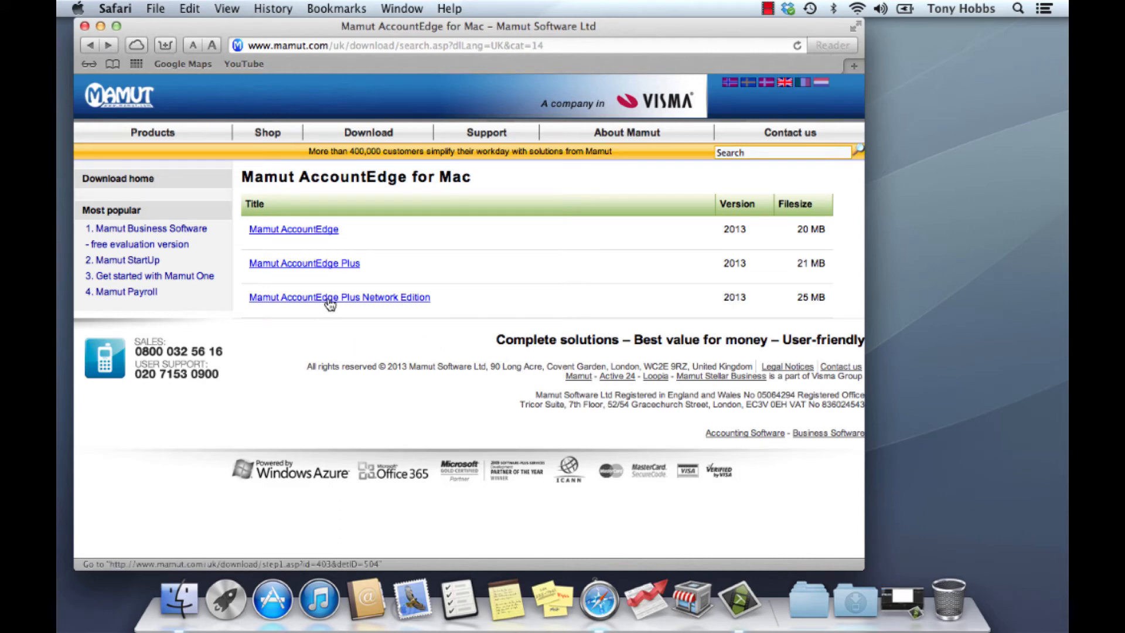
left_click(388, 299)
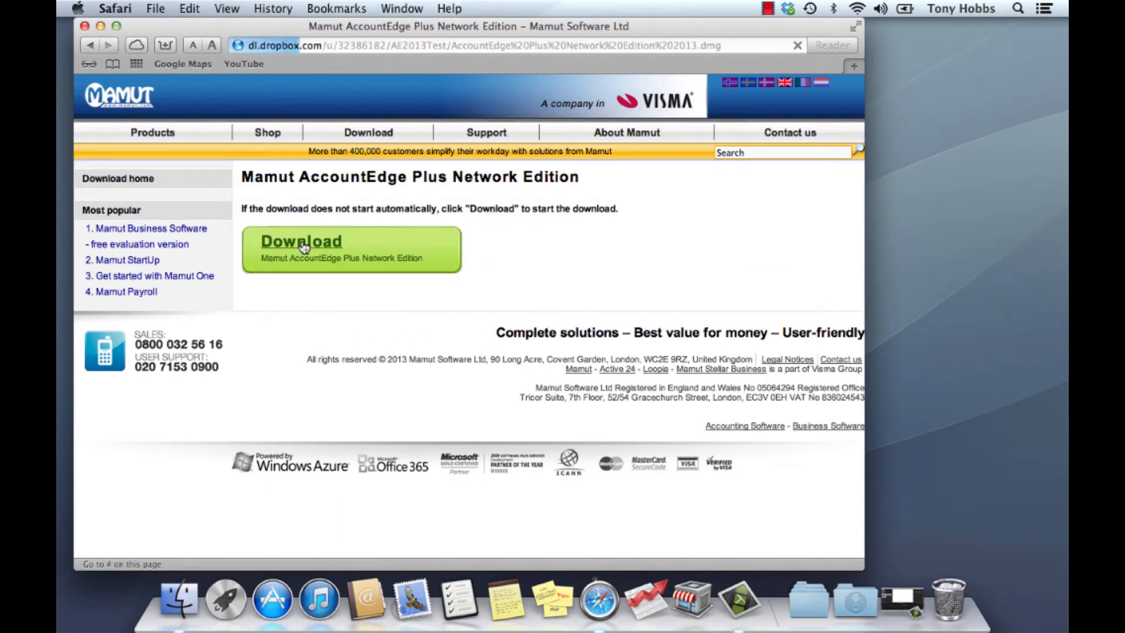
left_click(301, 243)
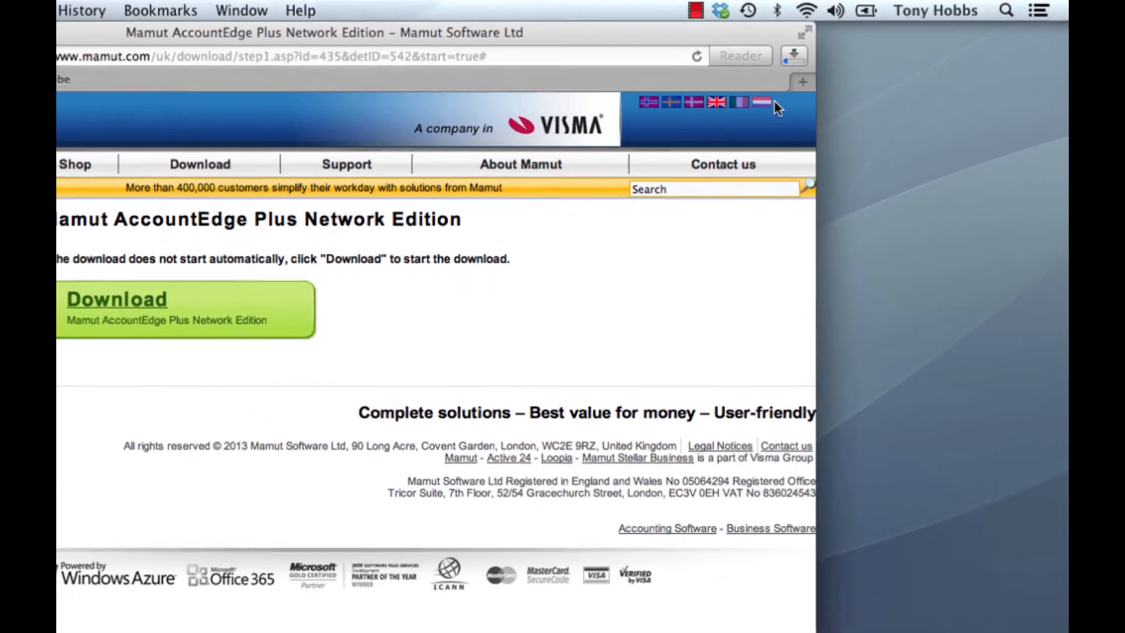
left_click(792, 56)
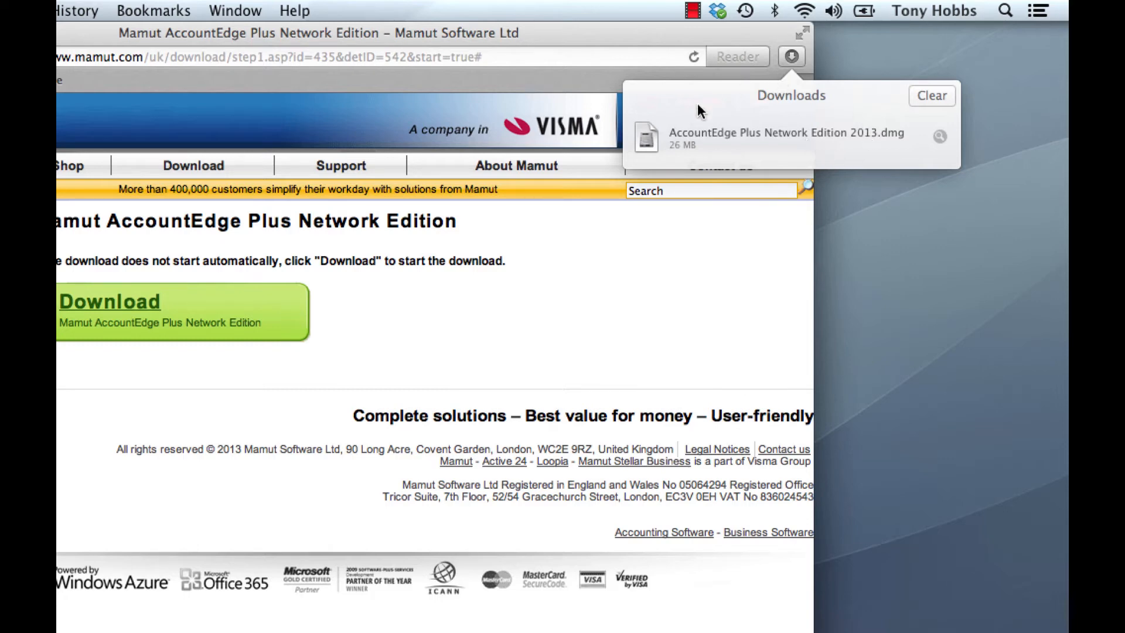
double_click(859, 145)
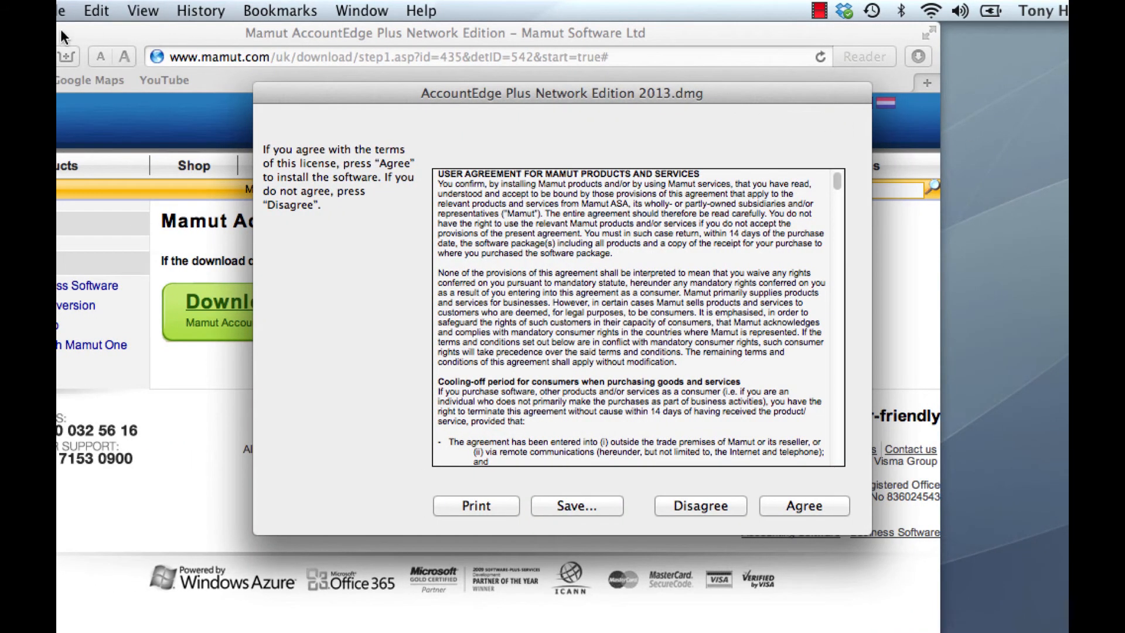
Accept the user agreement of the AccountEdge Plus Network Edition 2013 disk image
key("super+m")
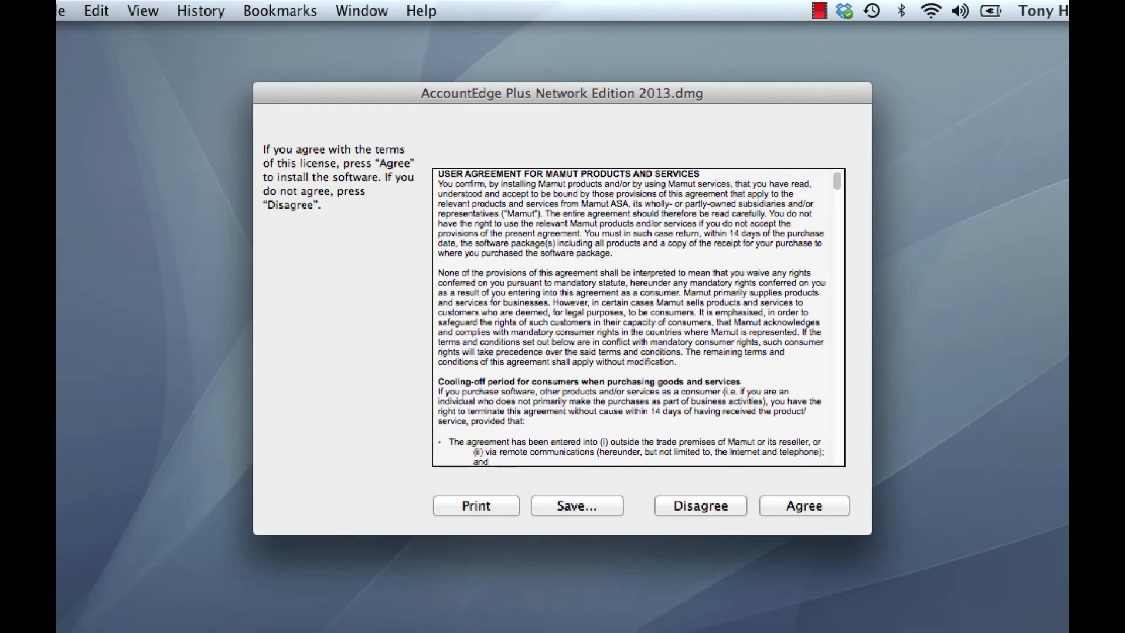
left_click_drag(526, 90, 525, 92)
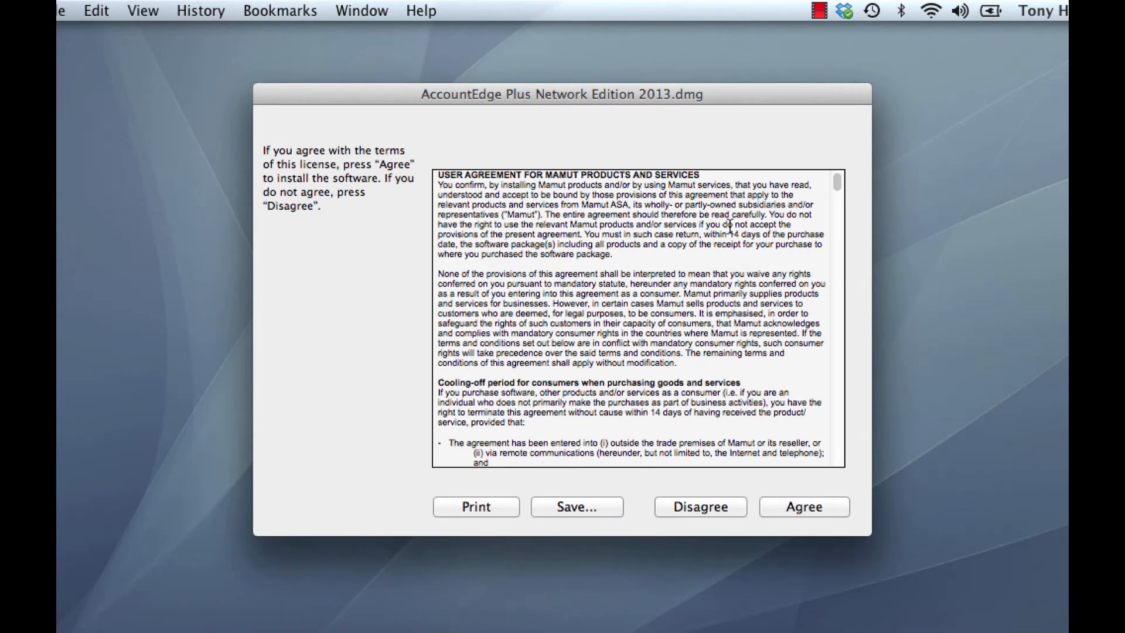
left_click(800, 511)
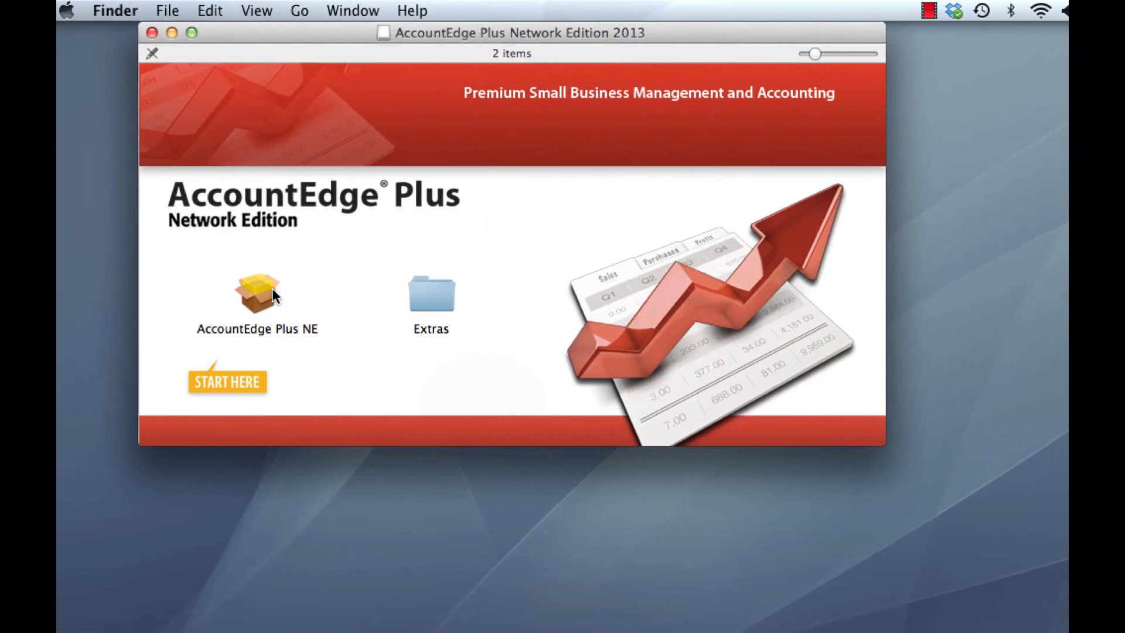
Run the AccountEdge Plus NE installer, agree to the licence and start the standard install on Macintosh HD
double_click(218, 293)
left_click(926, 533)
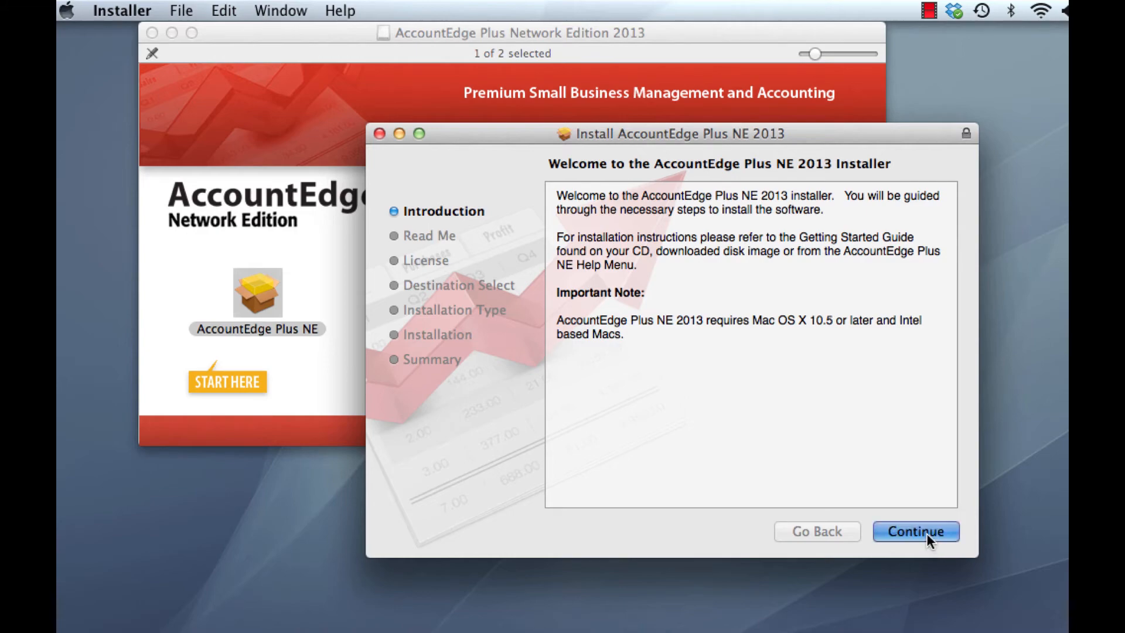
left_click(926, 533)
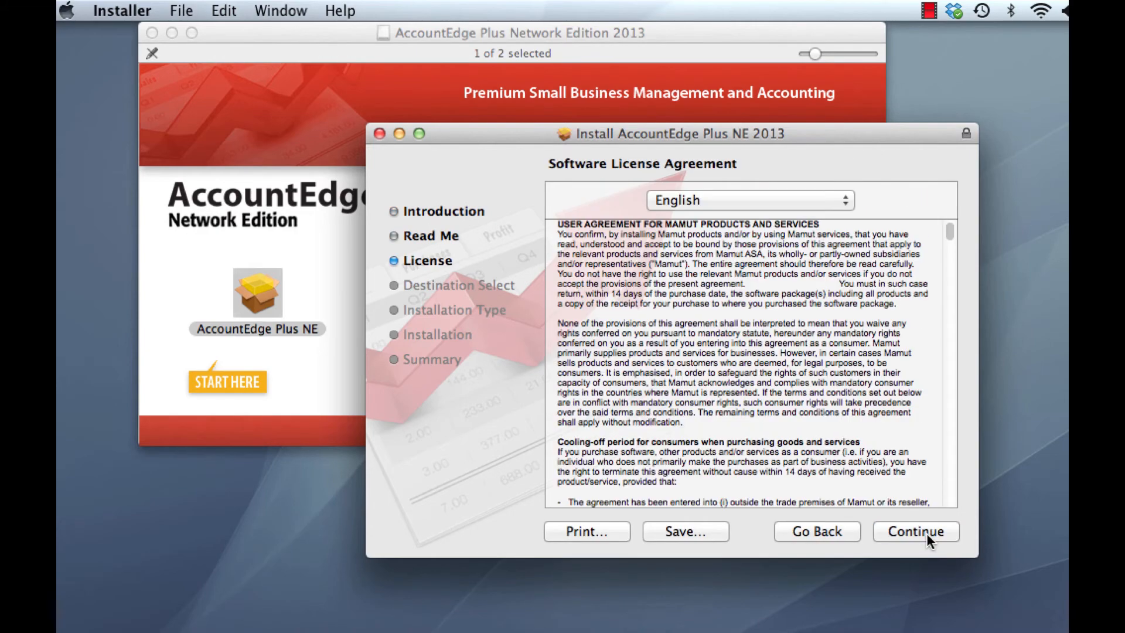
left_click(926, 533)
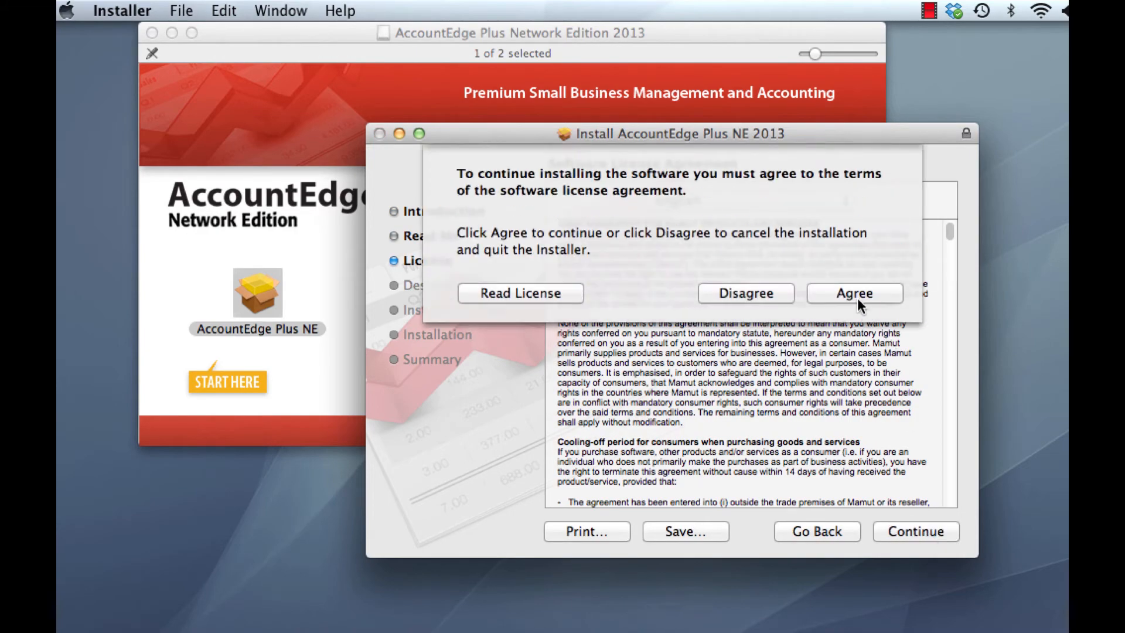
left_click(855, 295)
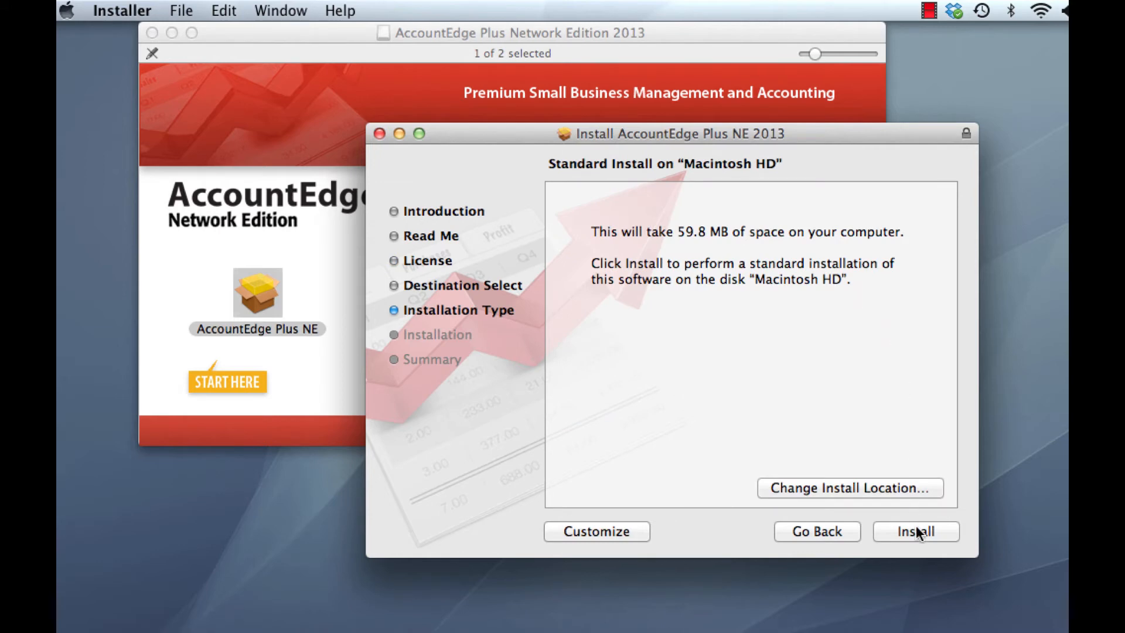
left_click(917, 532)
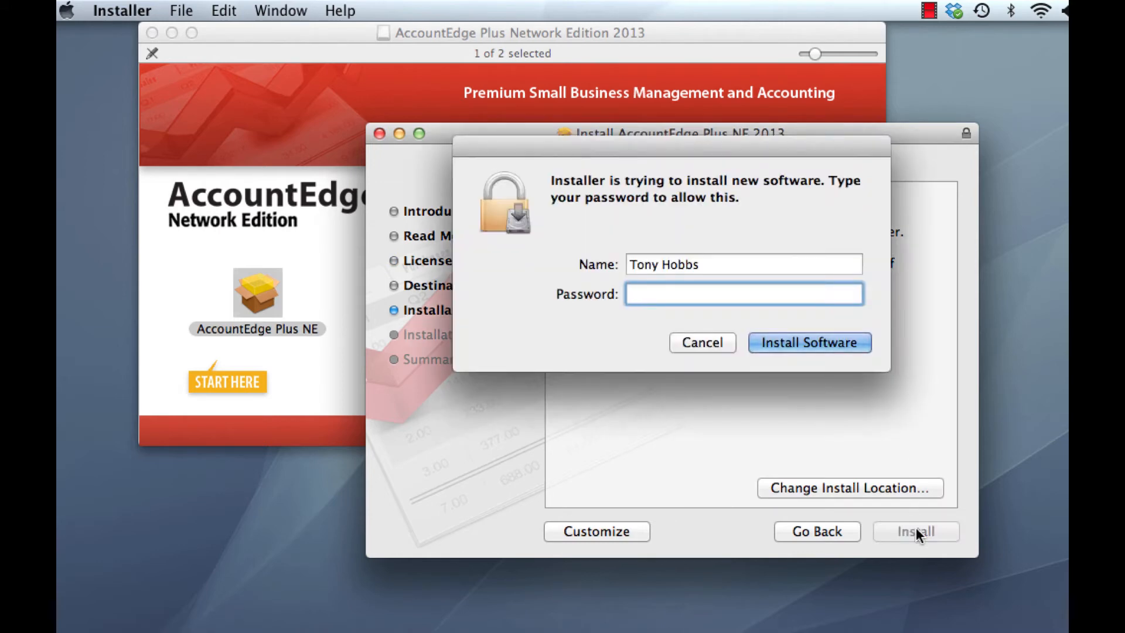
Enter the administrator password and continue the installation despite the required restart
type("••••••••••••")
key("Return")
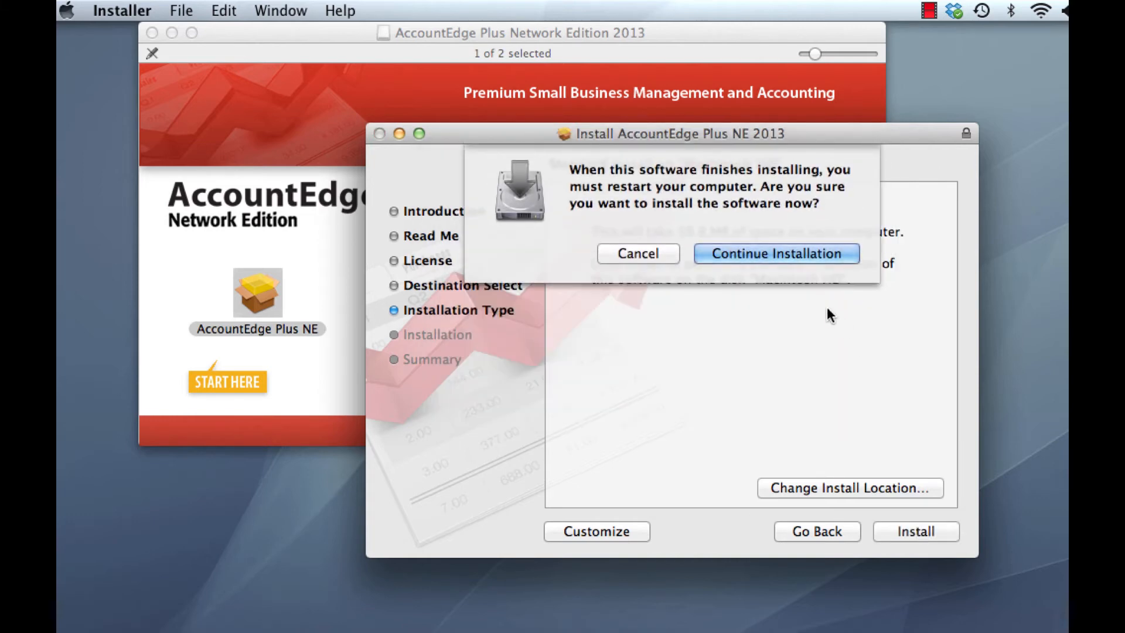
left_click(793, 256)
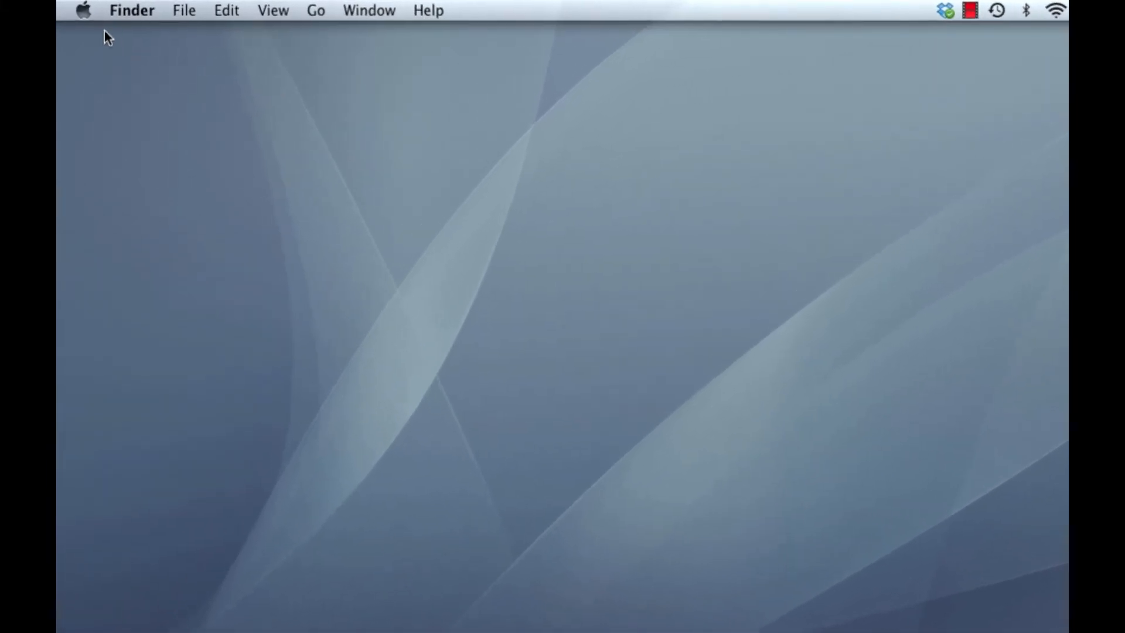
Open the AccountEdge preferences pane in System Preferences again
left_click(86, 13)
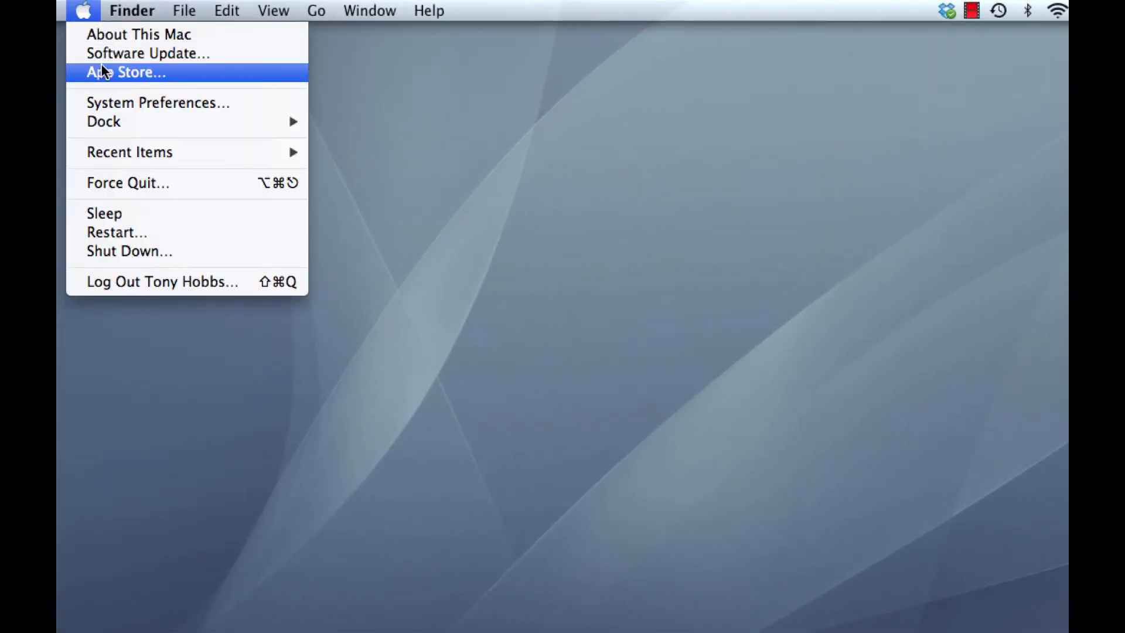
left_click(158, 104)
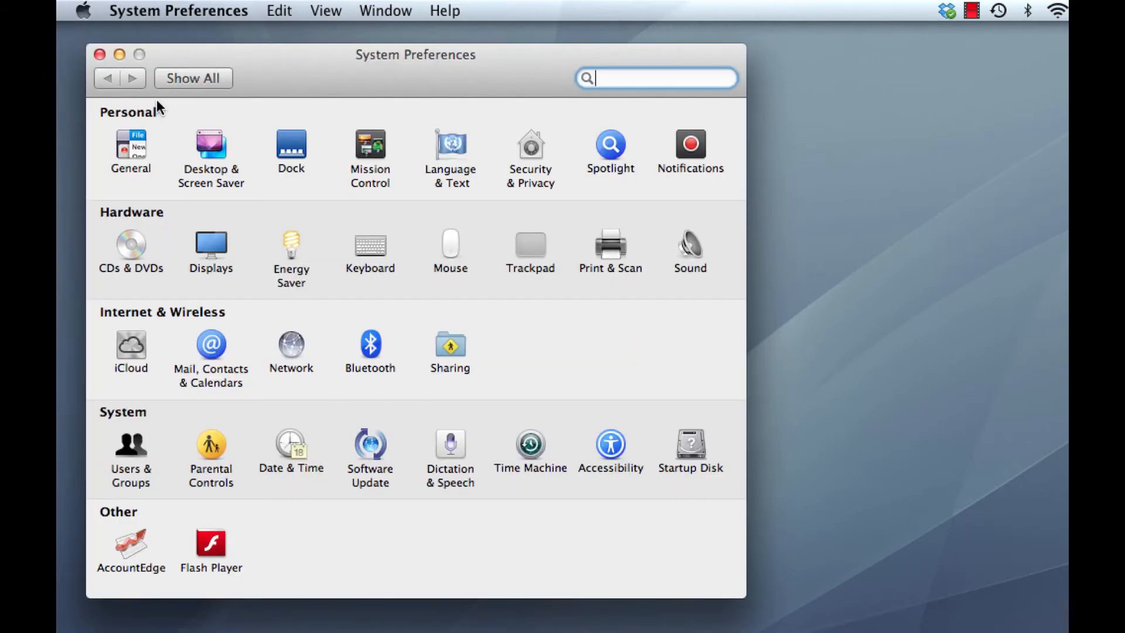
left_click(131, 543)
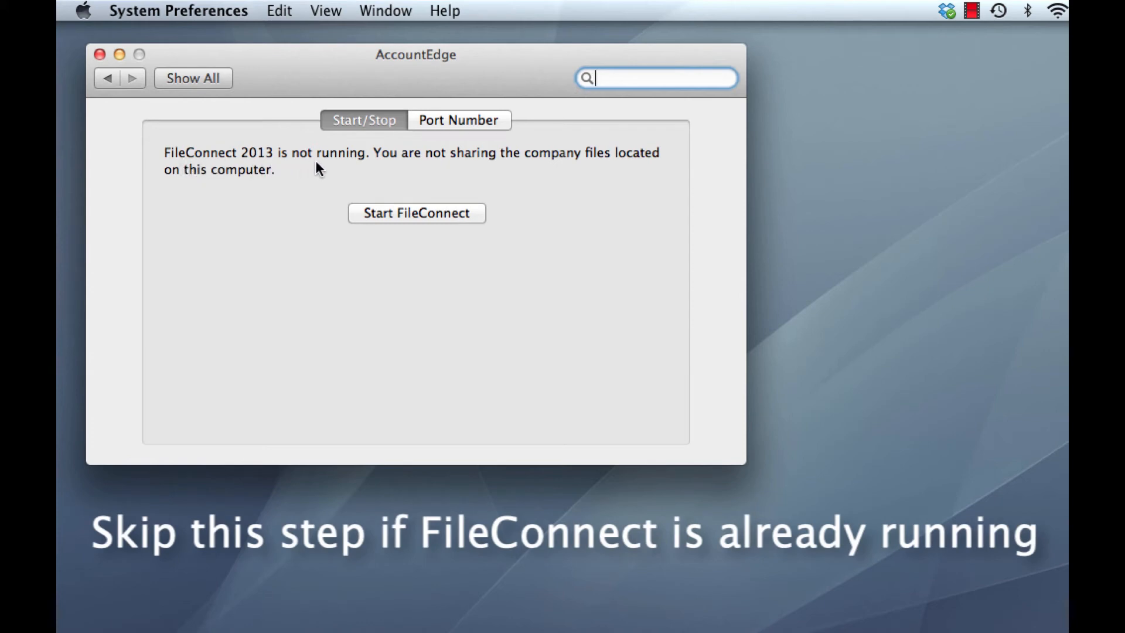
Start FileConnect, authorise it with the administrator password, allow its incoming network connections, and close the preferences window
left_click(427, 212)
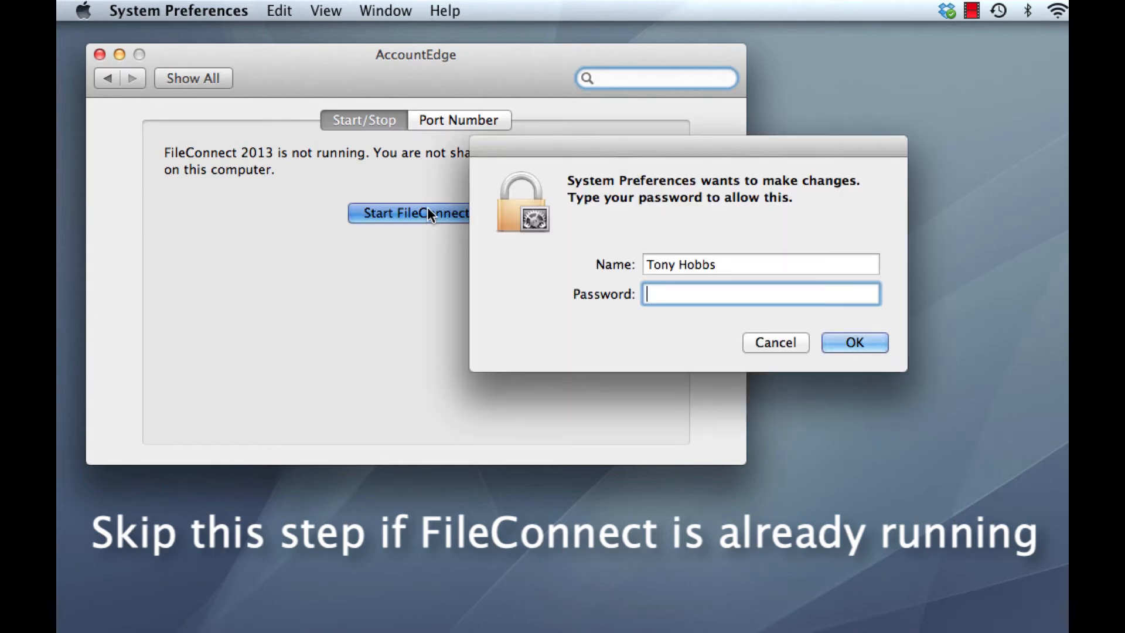
type("•••••••••••••")
left_click(867, 348)
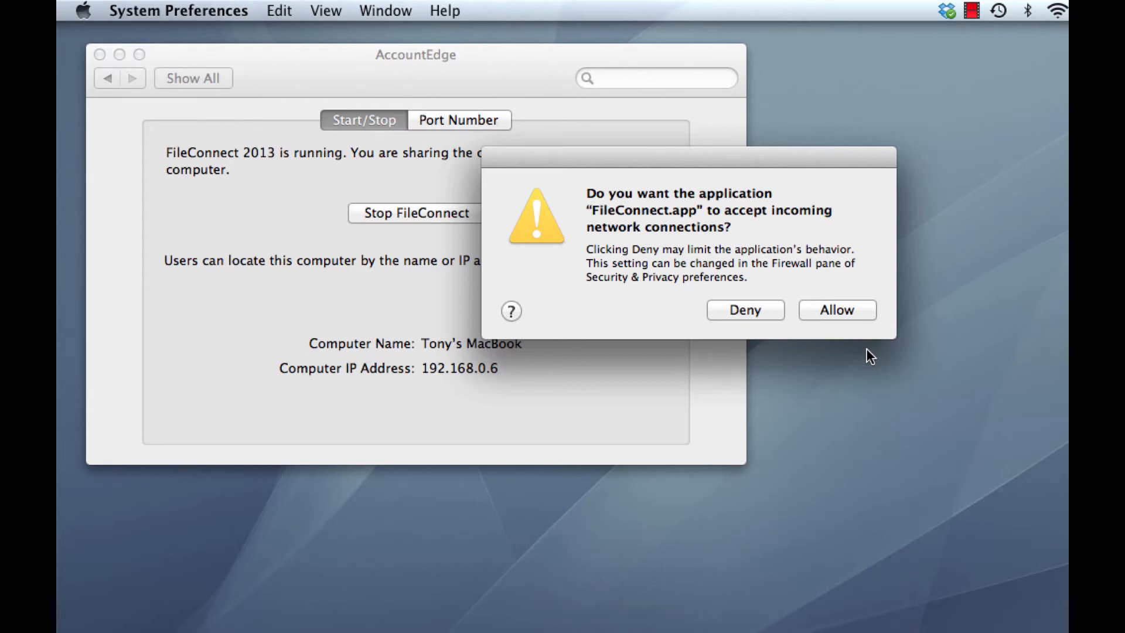
left_click(854, 306)
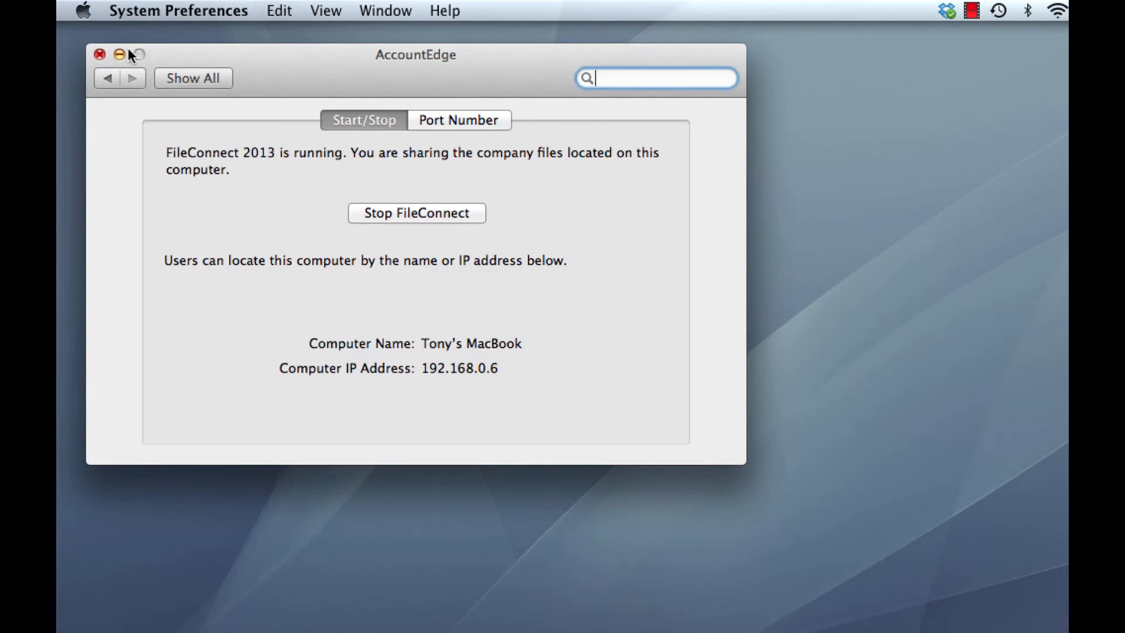
left_click(100, 54)
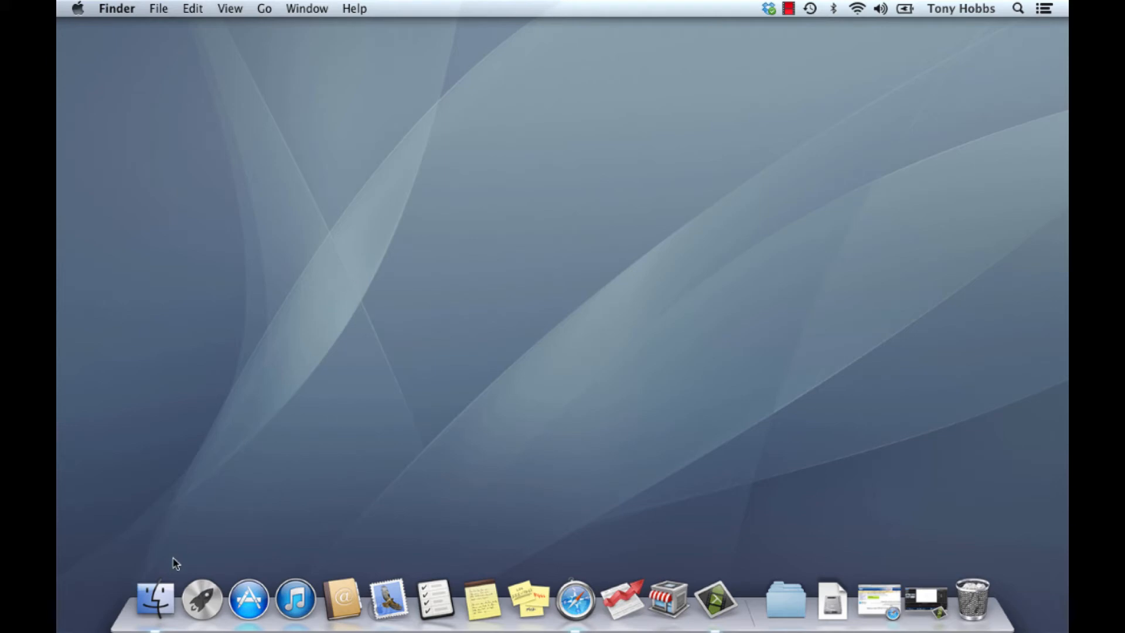
Add AccountEdge Plus NE 2013 from the Applications folder to the Dock and remove the AccountEdge Plus NE 2012 icon
left_click(155, 595)
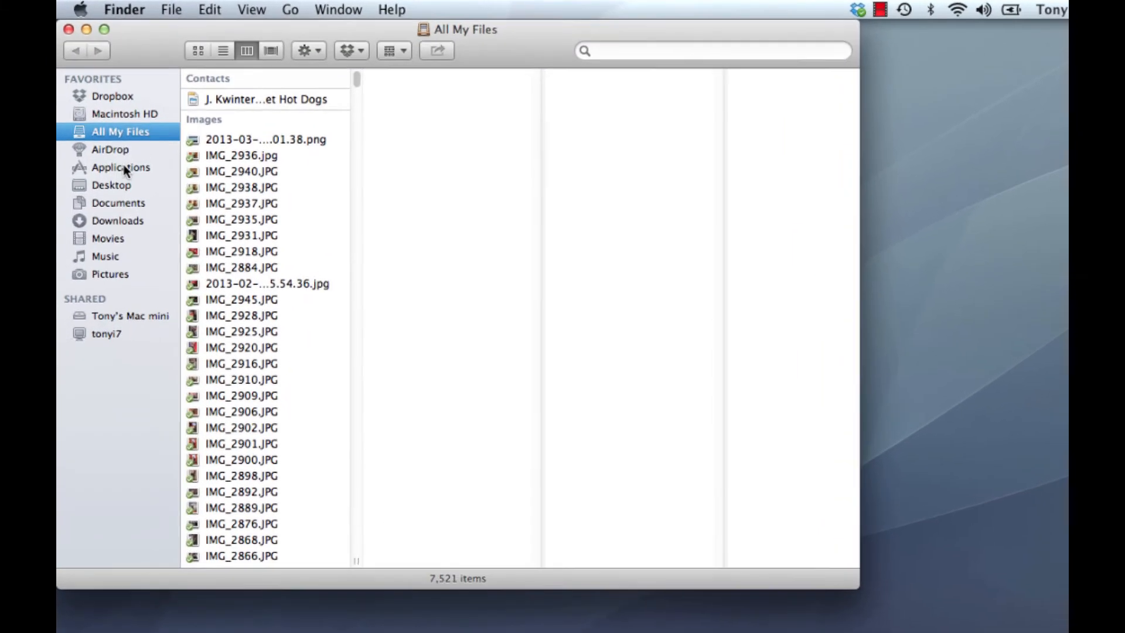
left_click(123, 169)
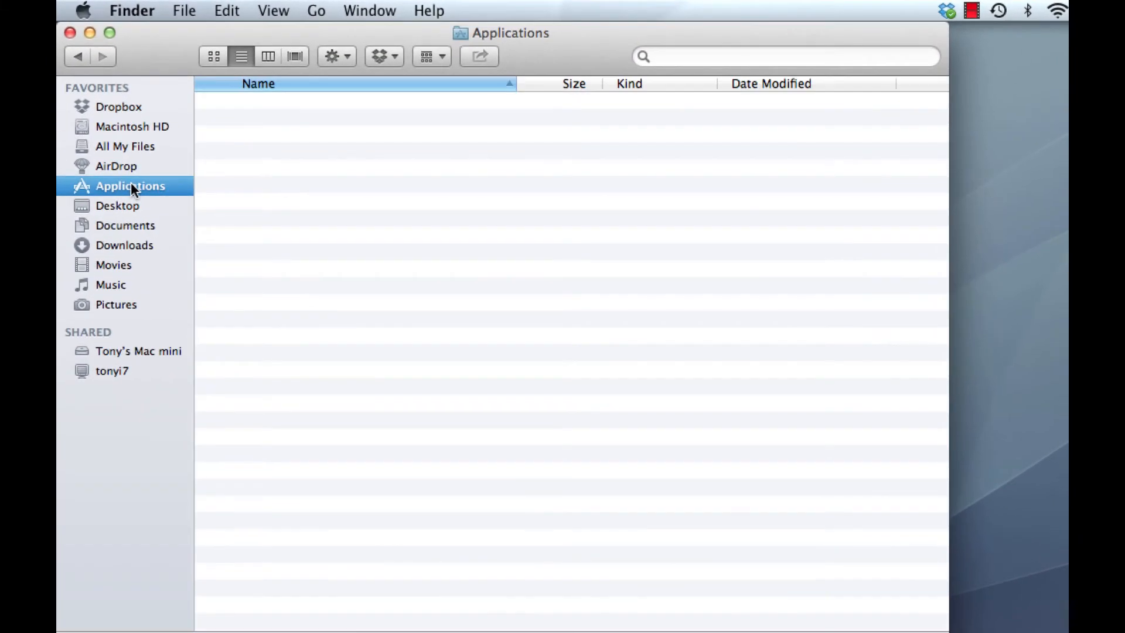
scroll(417, 276, "up", 6)
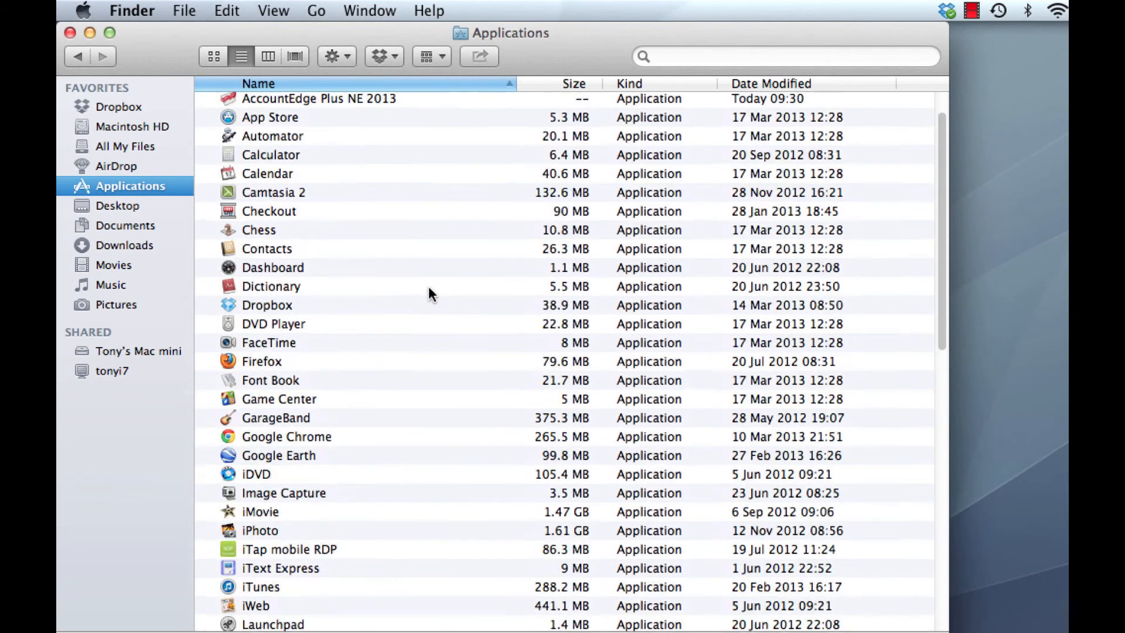
scroll(429, 293, "up", 2)
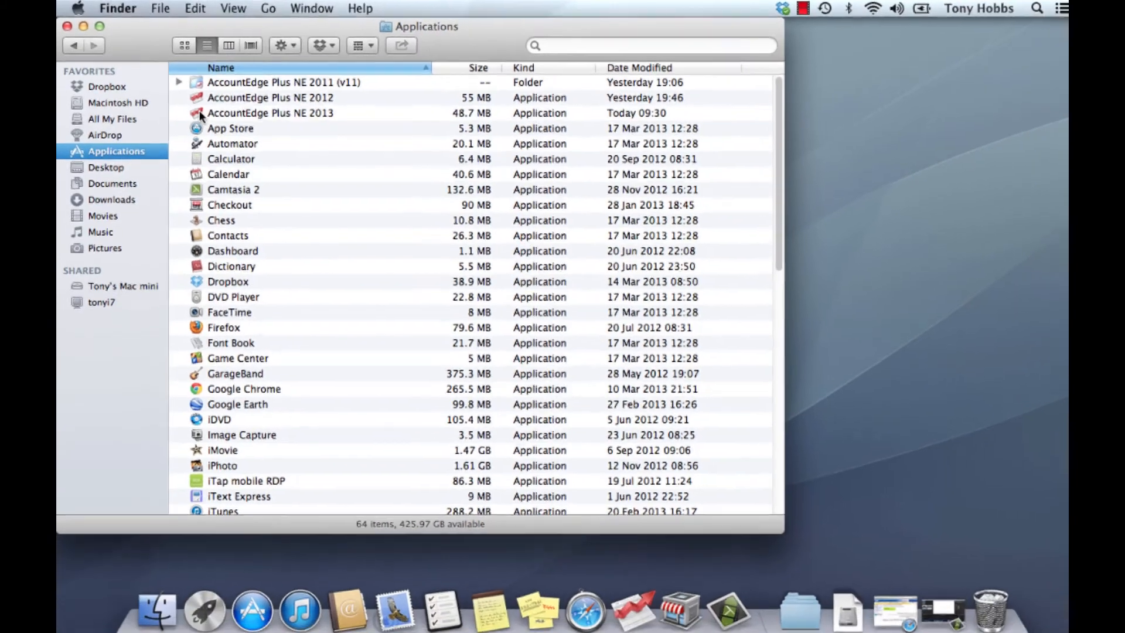
left_click_drag(231, 136, 576, 523)
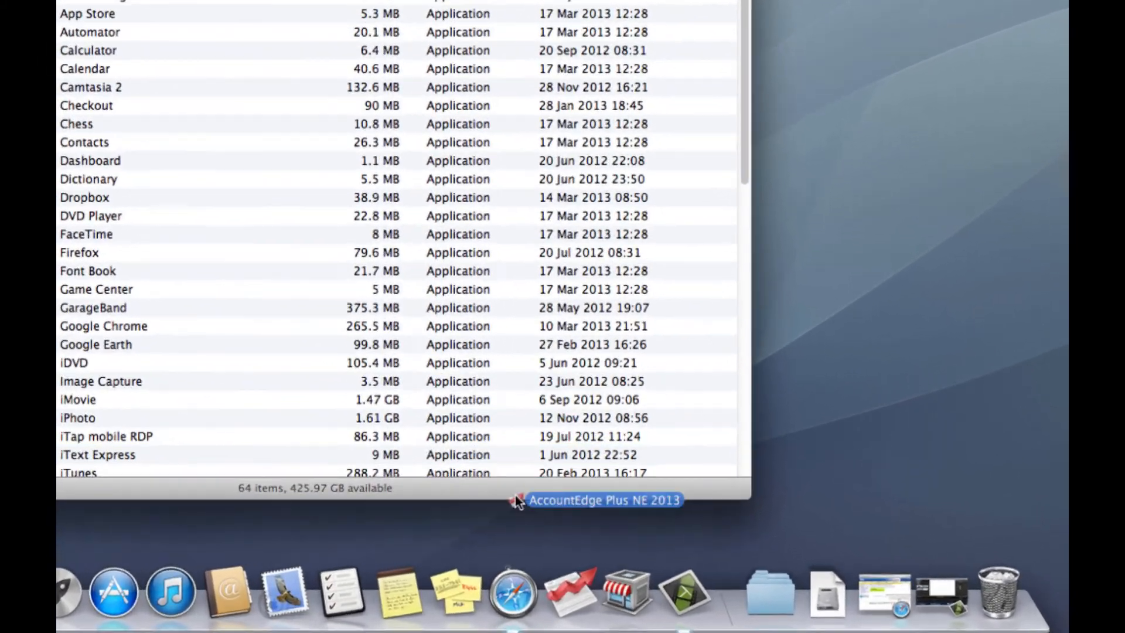
left_click_drag(515, 496, 599, 609)
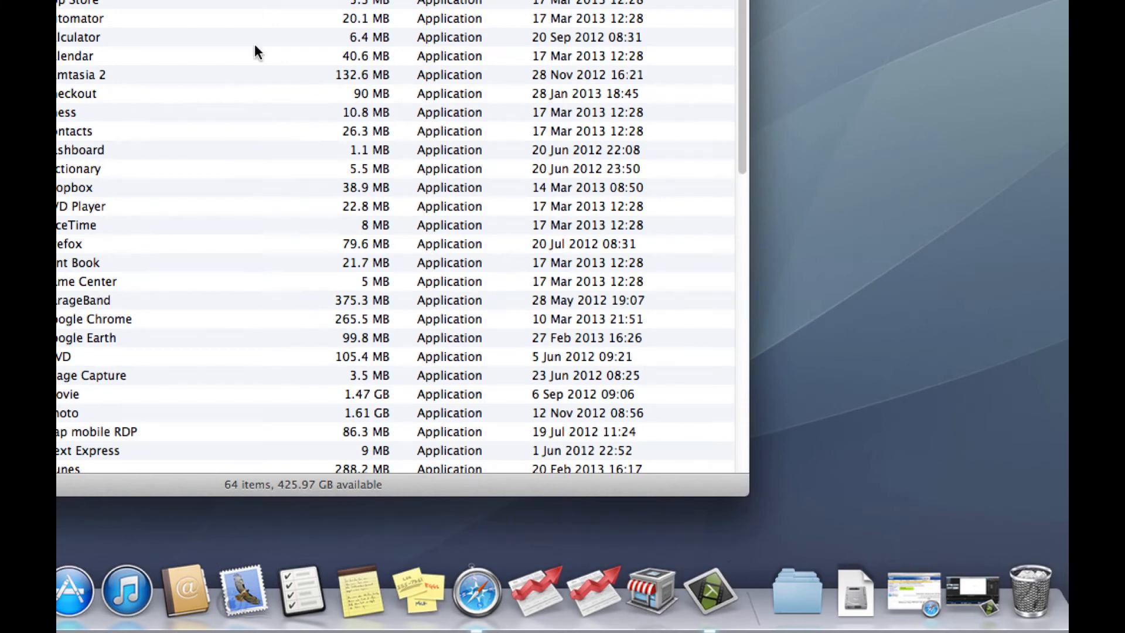
key("super+w")
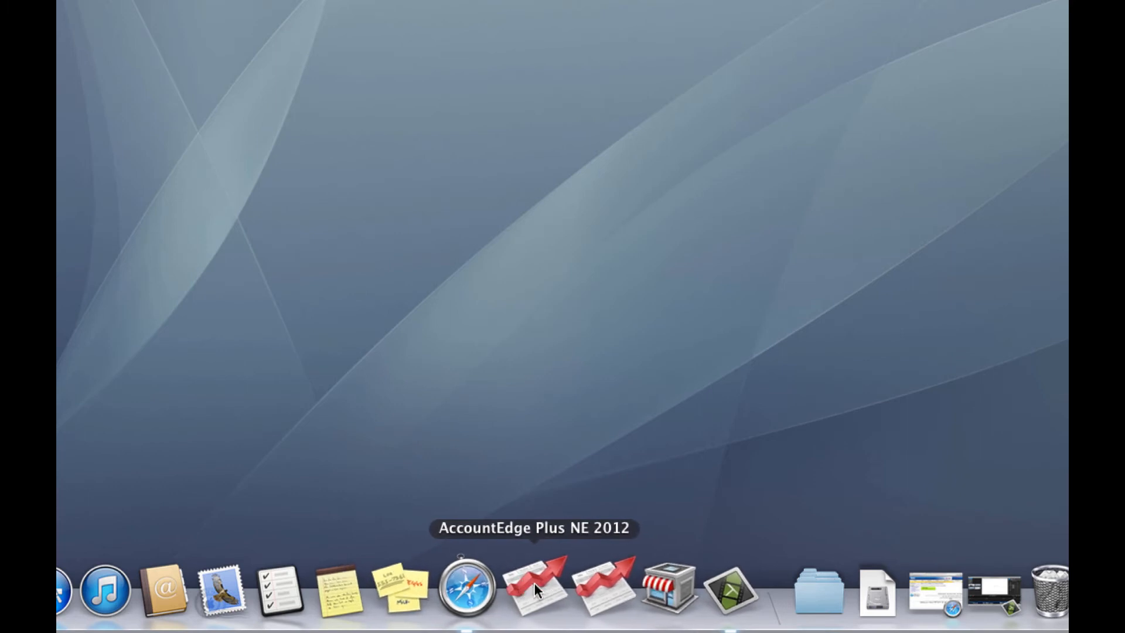
left_click_drag(533, 585, 565, 480)
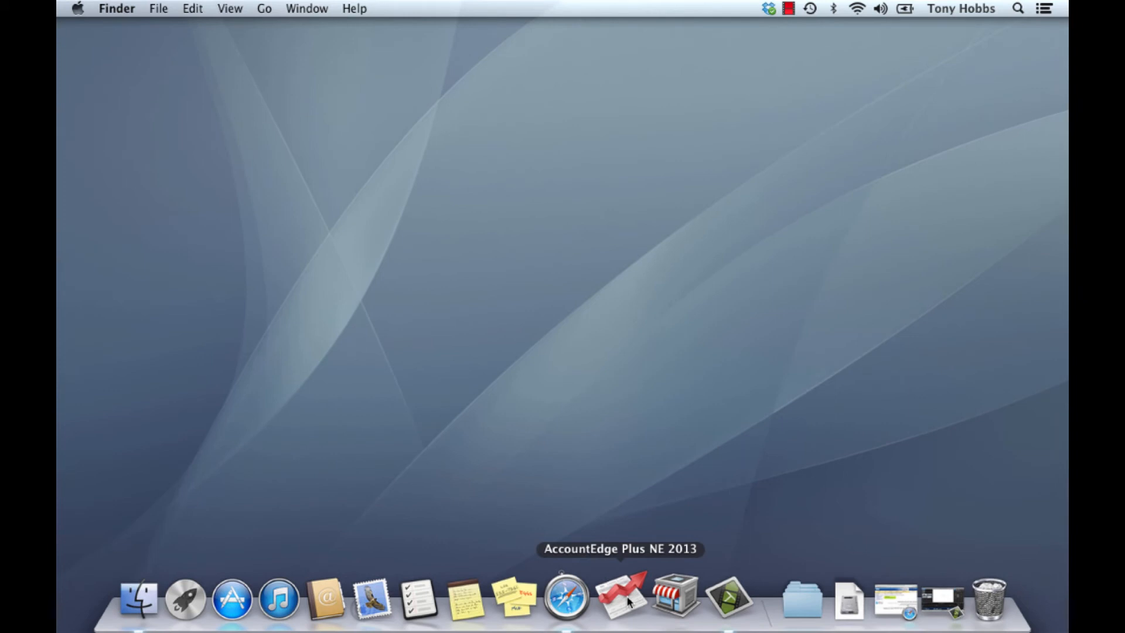
Launch AccountEdge Plus NE 2013 and open its software registration form
left_click(628, 600)
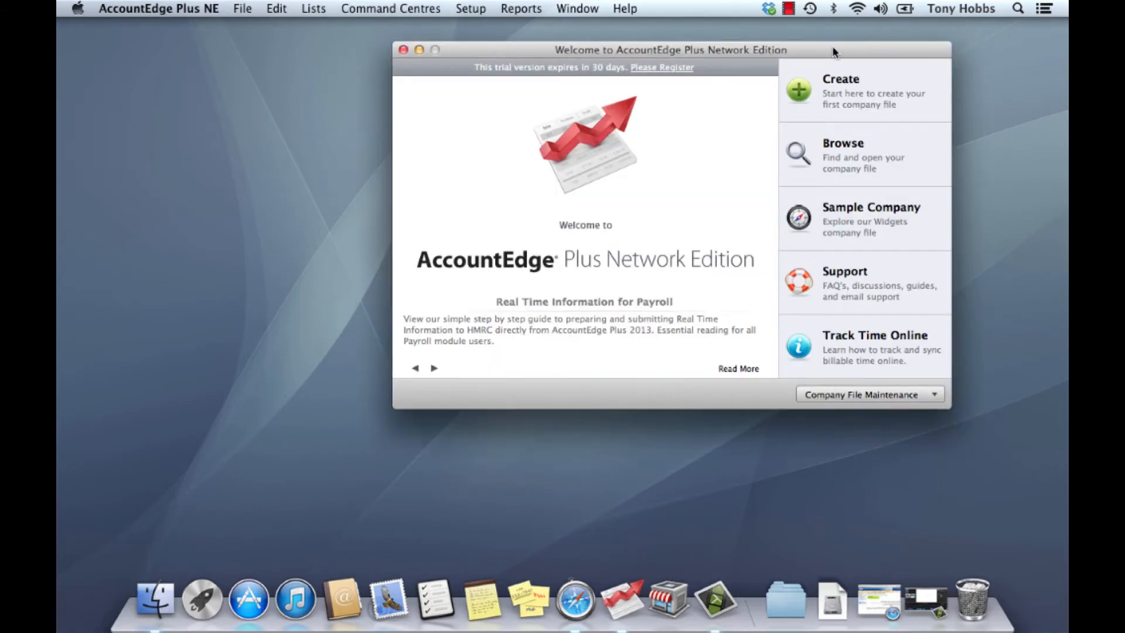
left_click_drag(835, 51, 544, 52)
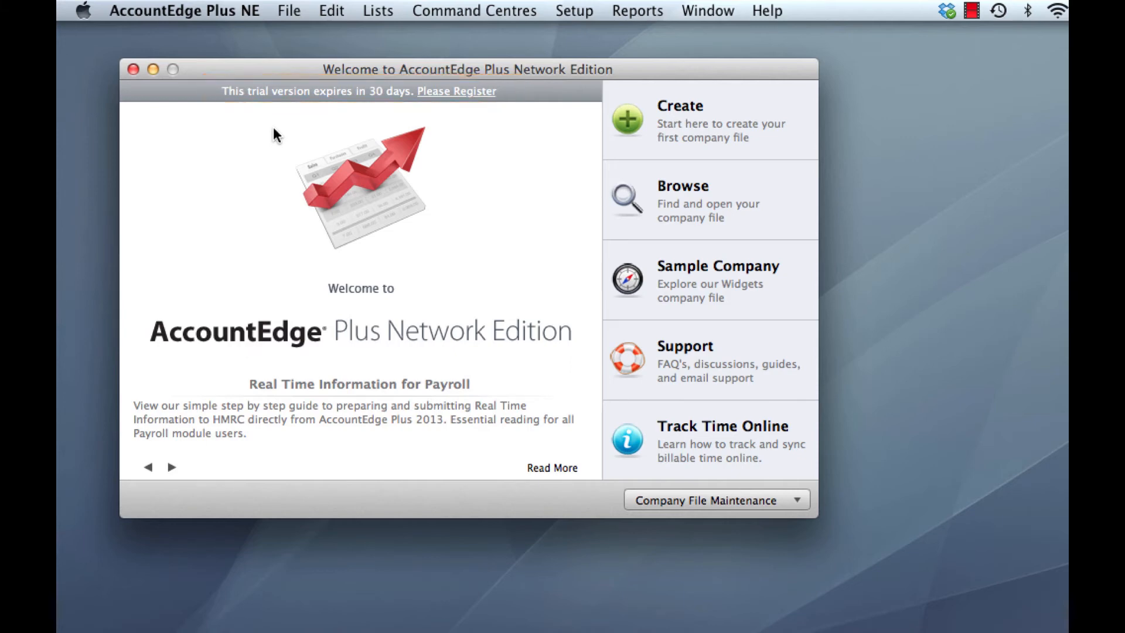
left_click(461, 92)
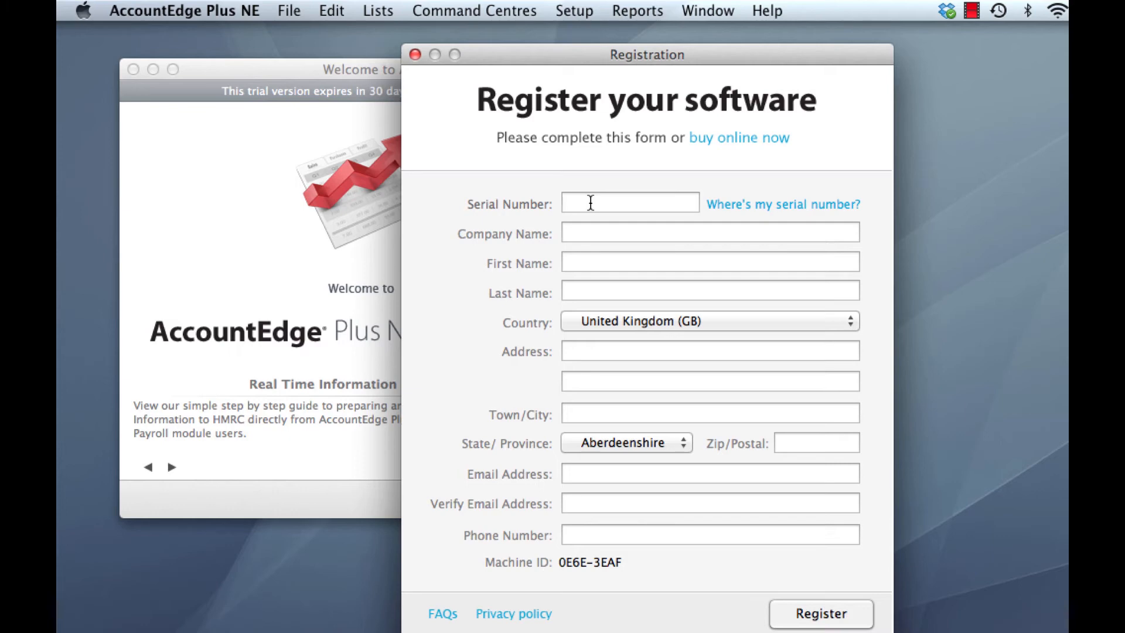
Enter the serial number, company name Widgets Limited, the contact's first and last name, and the postal address and town
type("45")
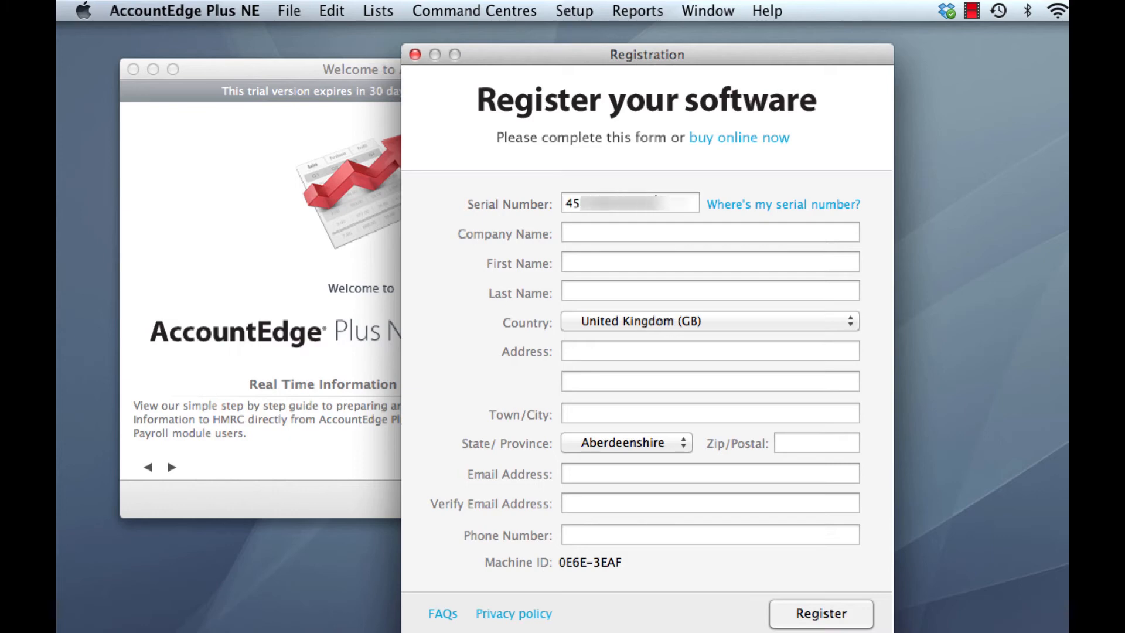
key("Tab")
type("Widgets Limited\tJohn\tSmith")
key("Tab")
Pick the county, fill in the postcode, the contact's e-mail twice and phone number, submit the registration and close it
left_click(626, 443)
left_click(494, 603)
type("WC2E 9RZ")
key("Tab")
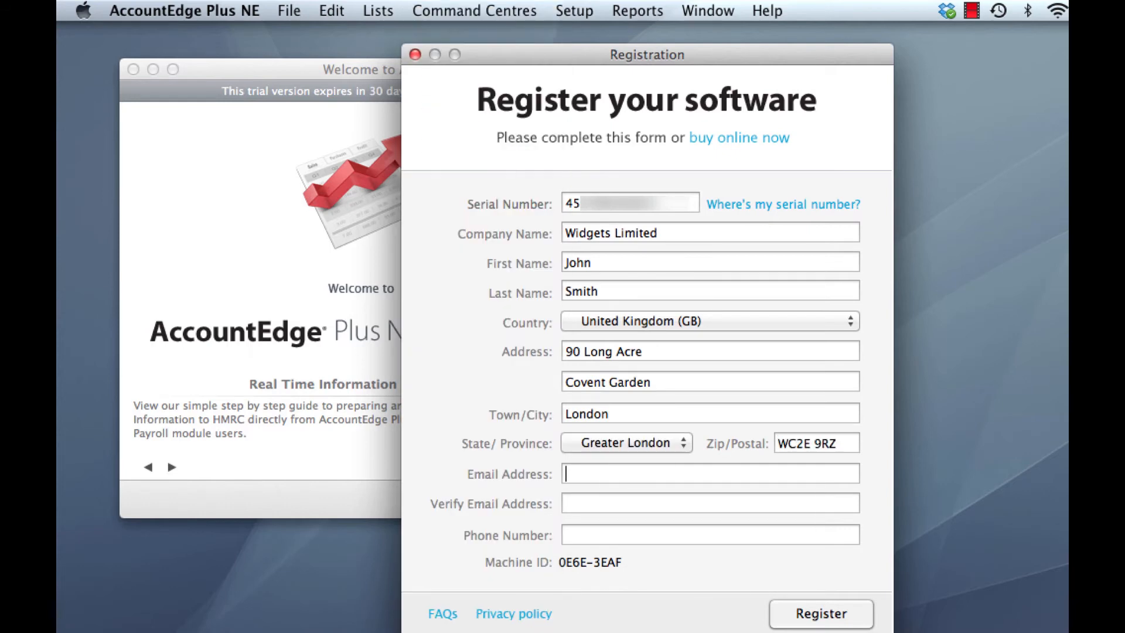
key("Tab")
type("01555555555")
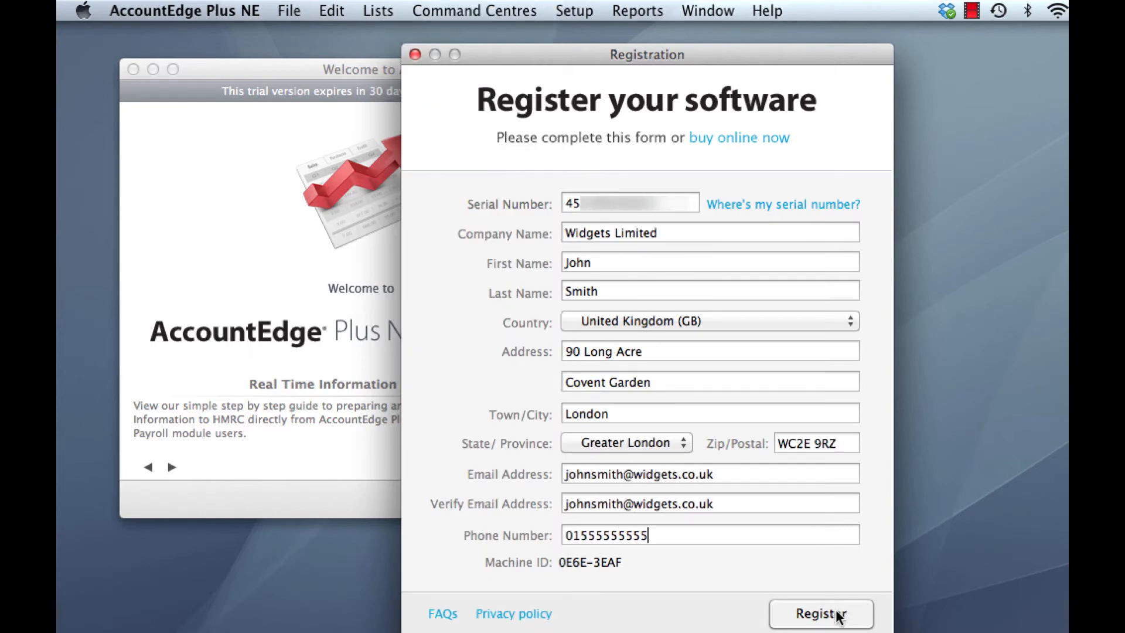
left_click(837, 616)
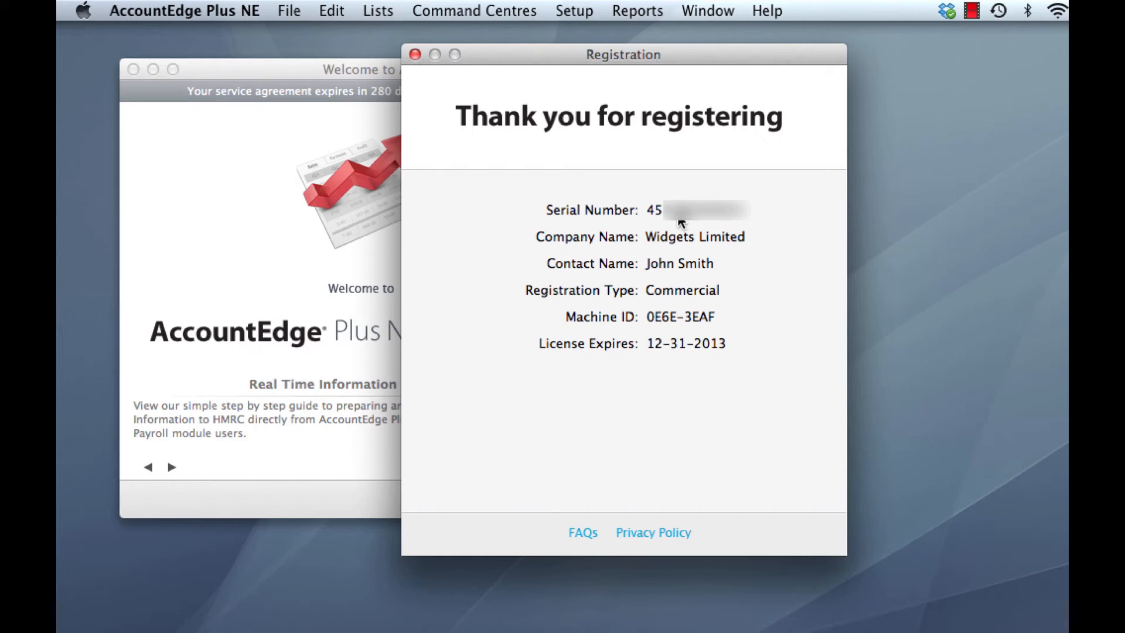
left_click(416, 55)
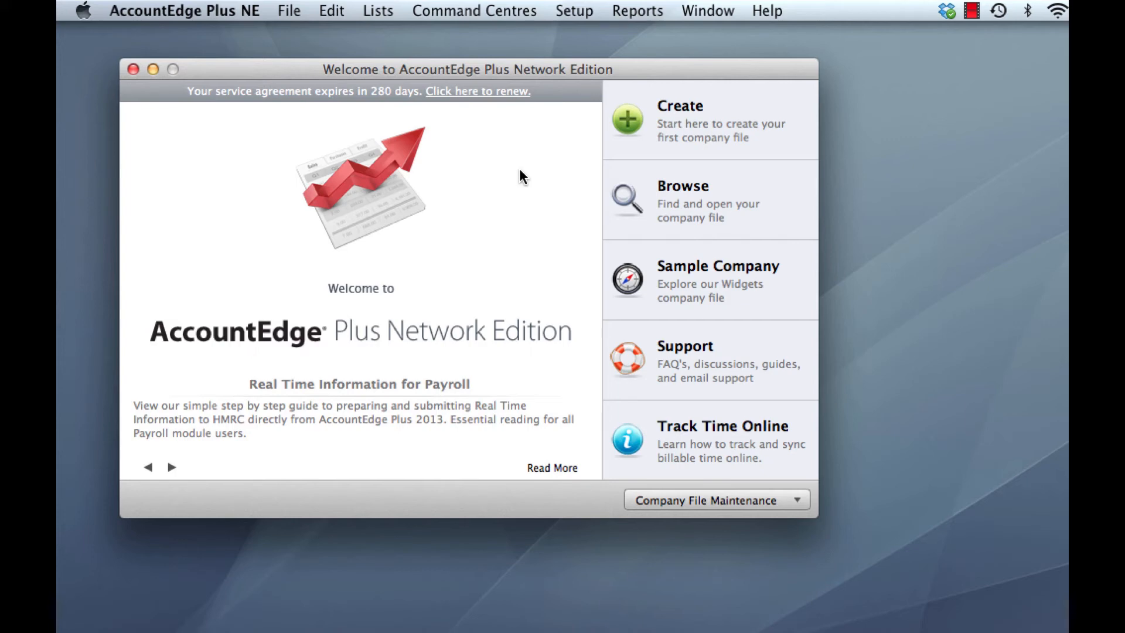
Migrate the customised forms, reports and letters from AccountEdge Plus NE 2012 using the Migration Assistant
left_click(743, 500)
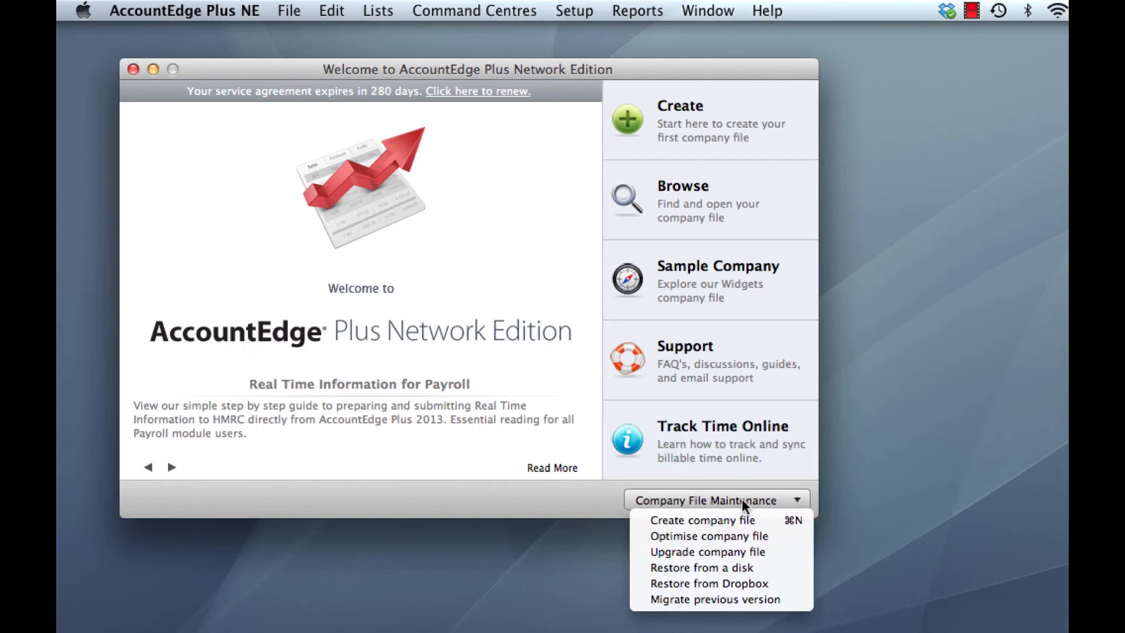
left_click(767, 601)
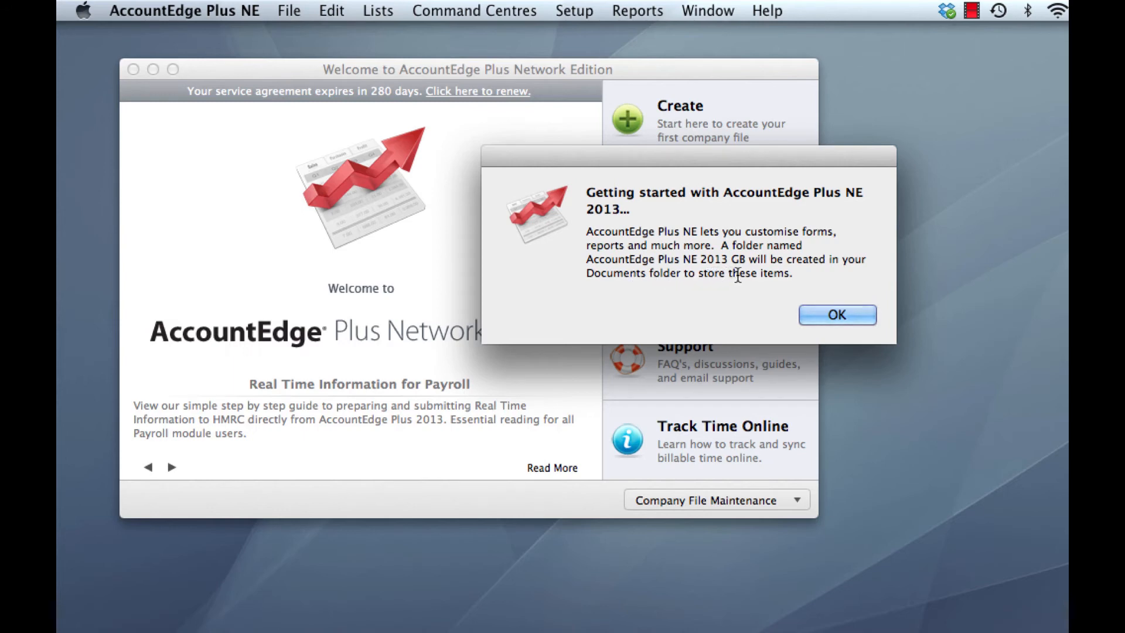
left_click(837, 314)
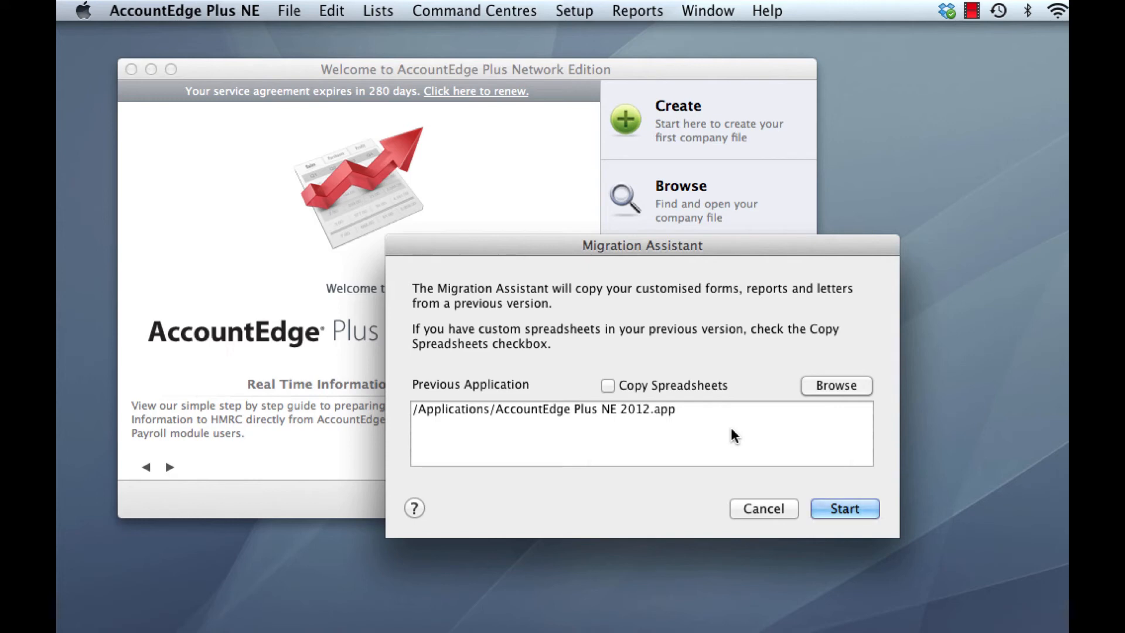
left_click(862, 514)
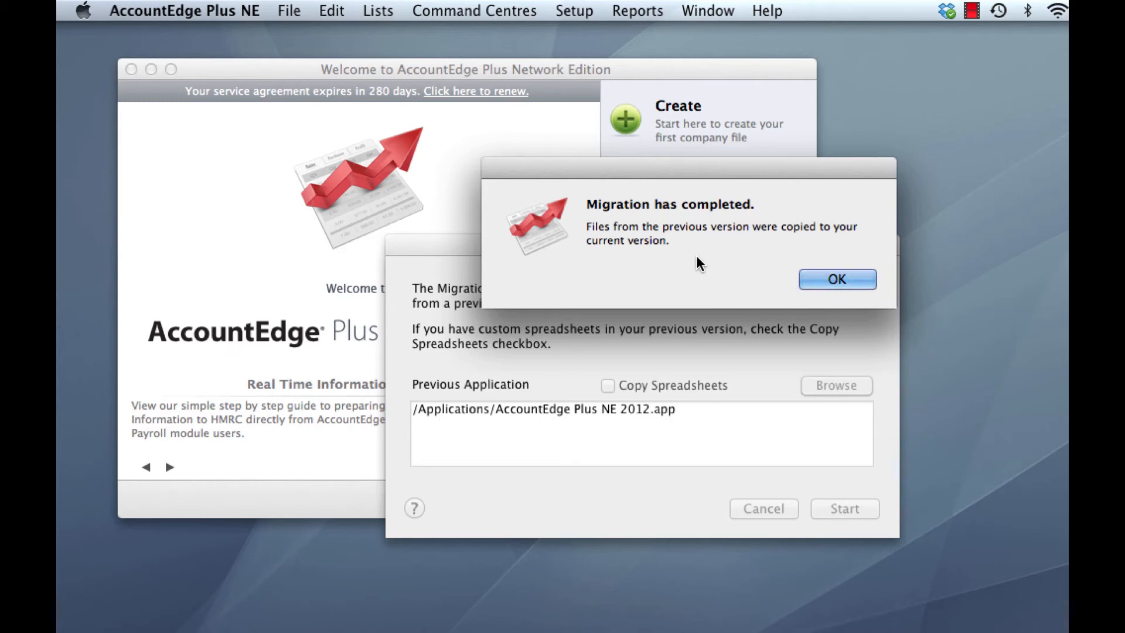
left_click(832, 272)
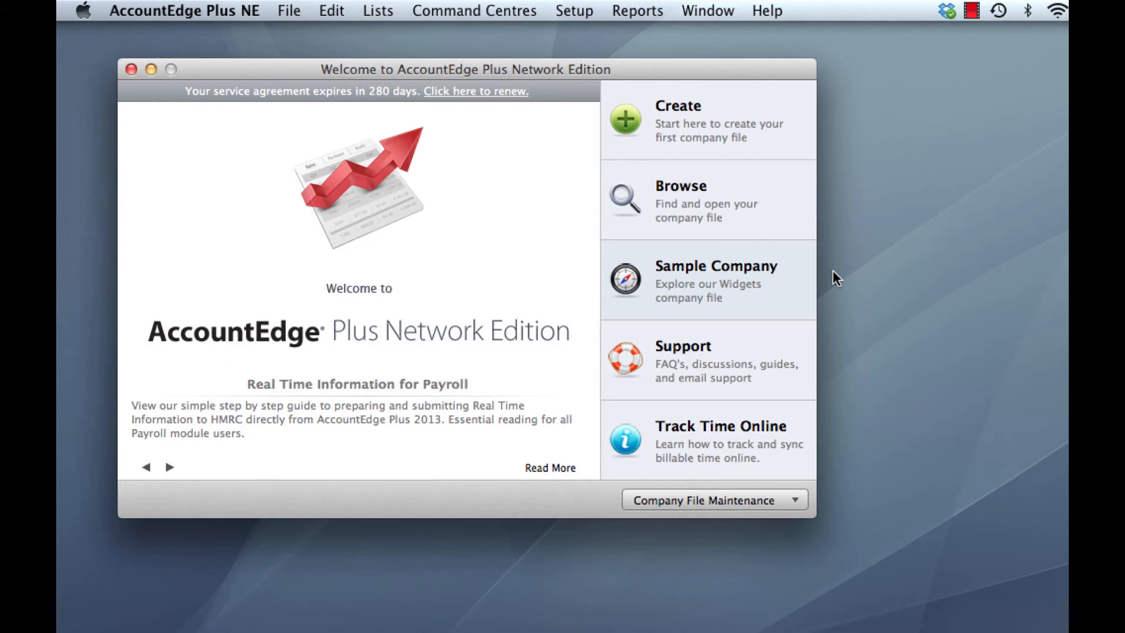
Start the company file upgrade assistant and proceed to finding the file to upgrade
left_click(734, 501)
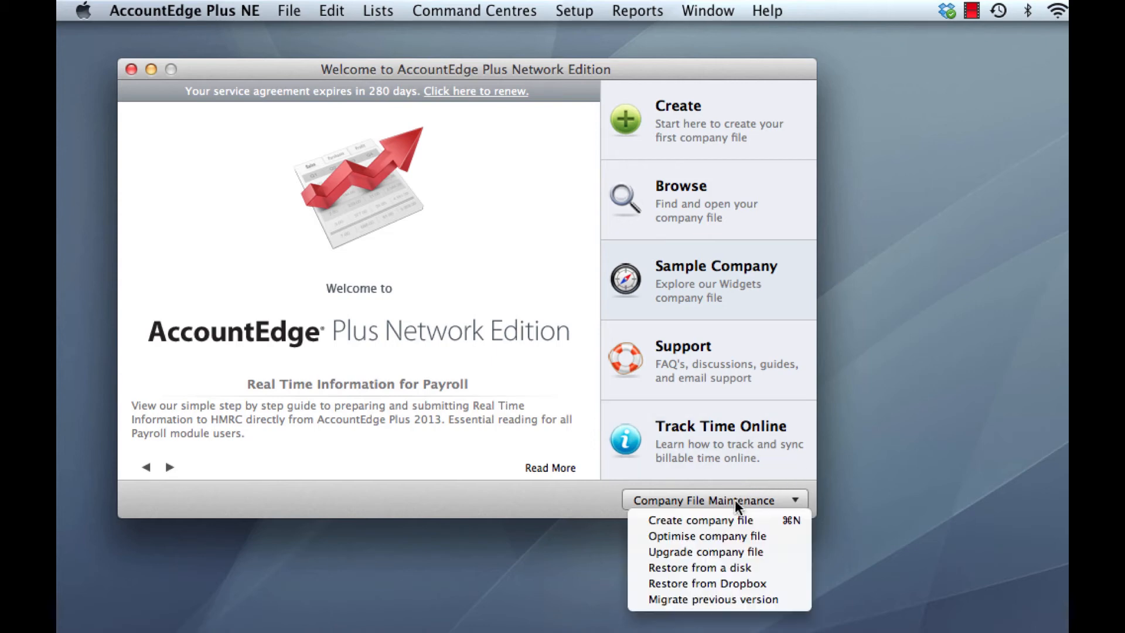
left_click(761, 554)
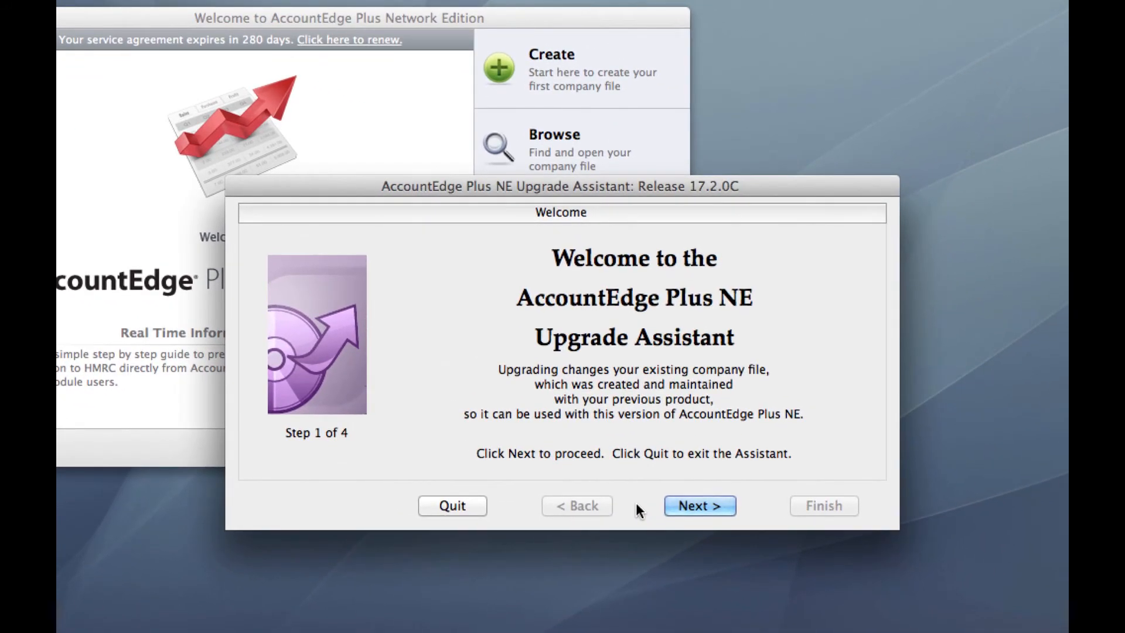
left_click(690, 506)
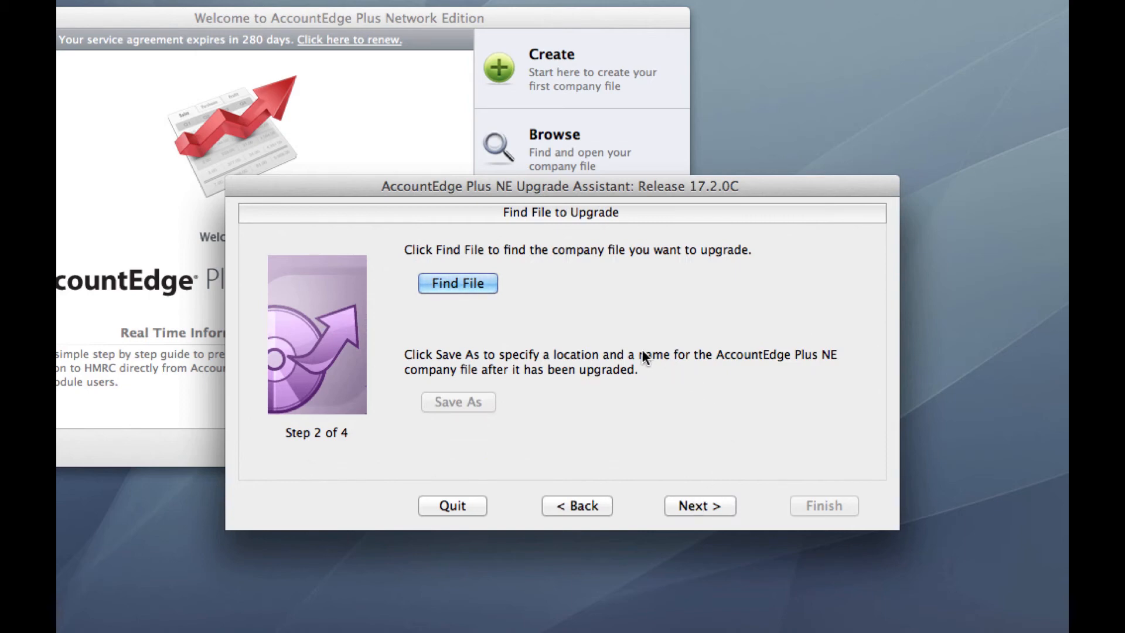
left_click(459, 282)
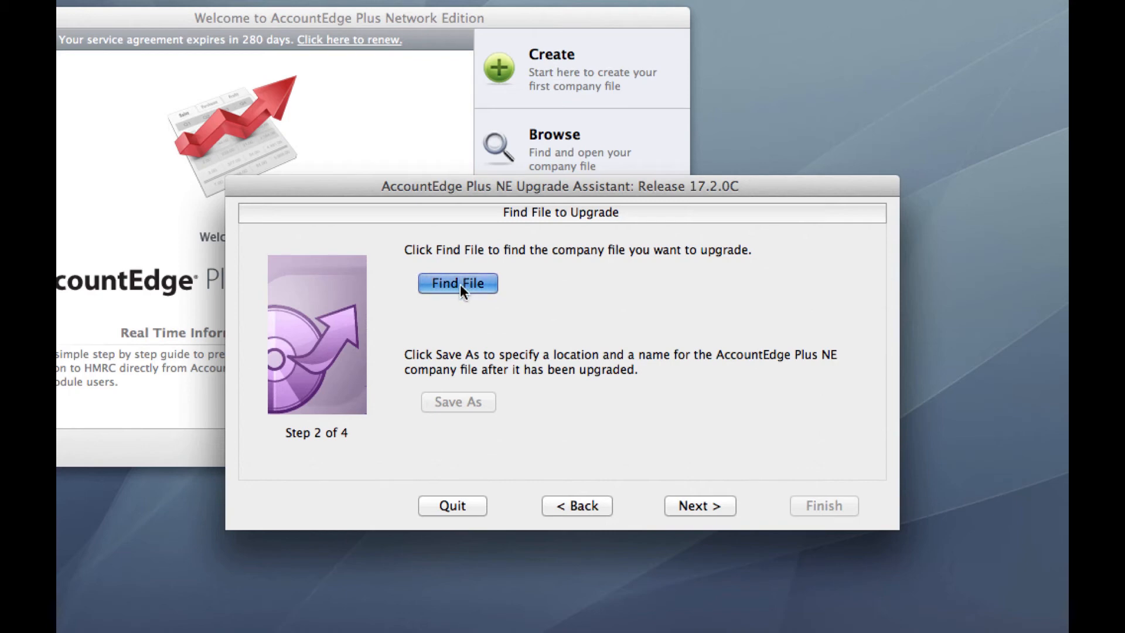
Select the company file XYZ Limited.myo in Macintosh HD / Library / Application Support / AccountEdge NE / Databases
left_click_drag(612, 51, 378, 15)
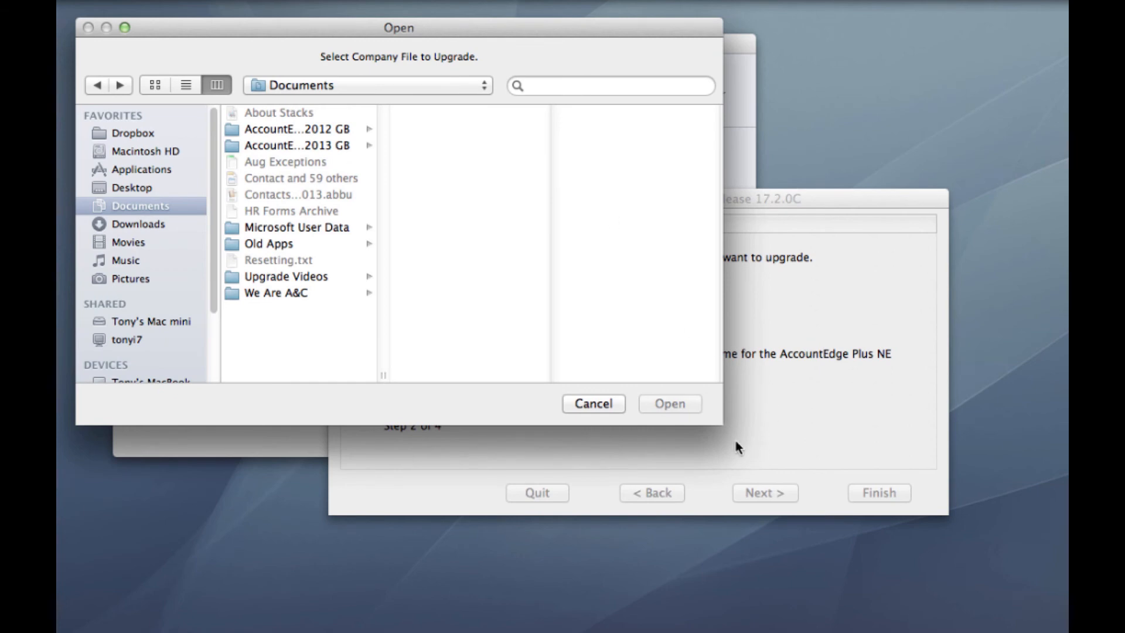
left_click_drag(720, 423, 1048, 559)
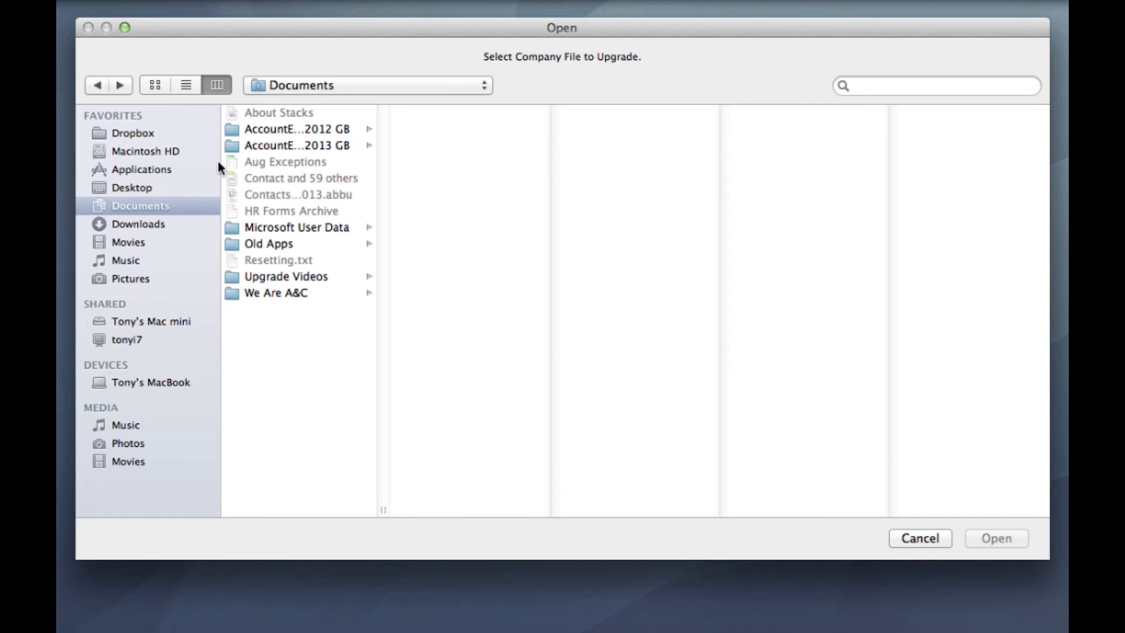
left_click(135, 154)
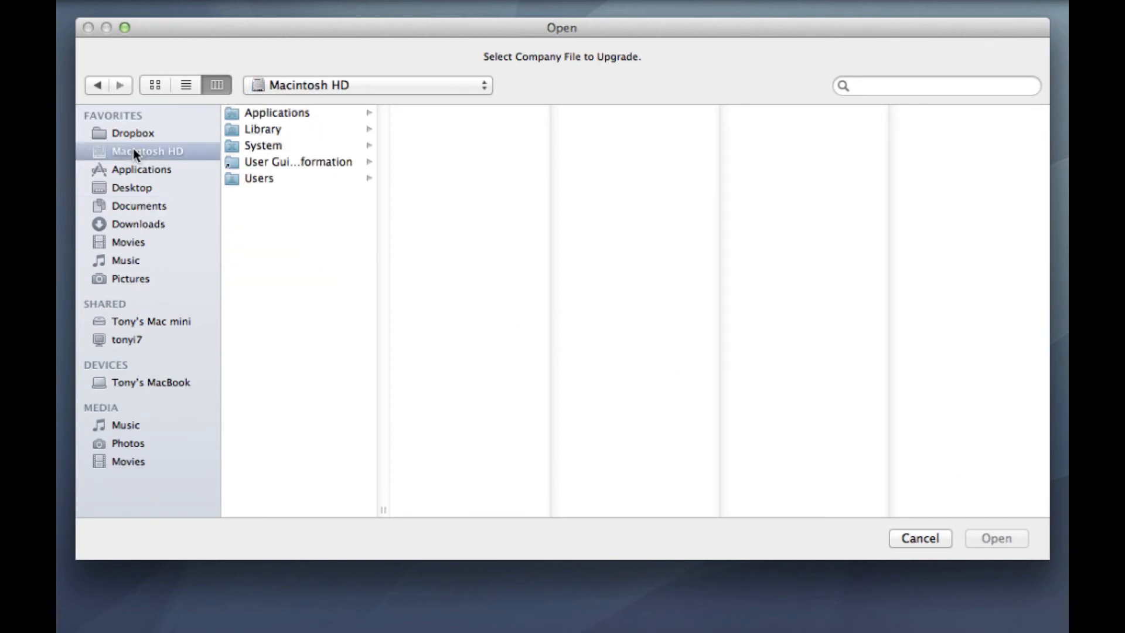
left_click(277, 128)
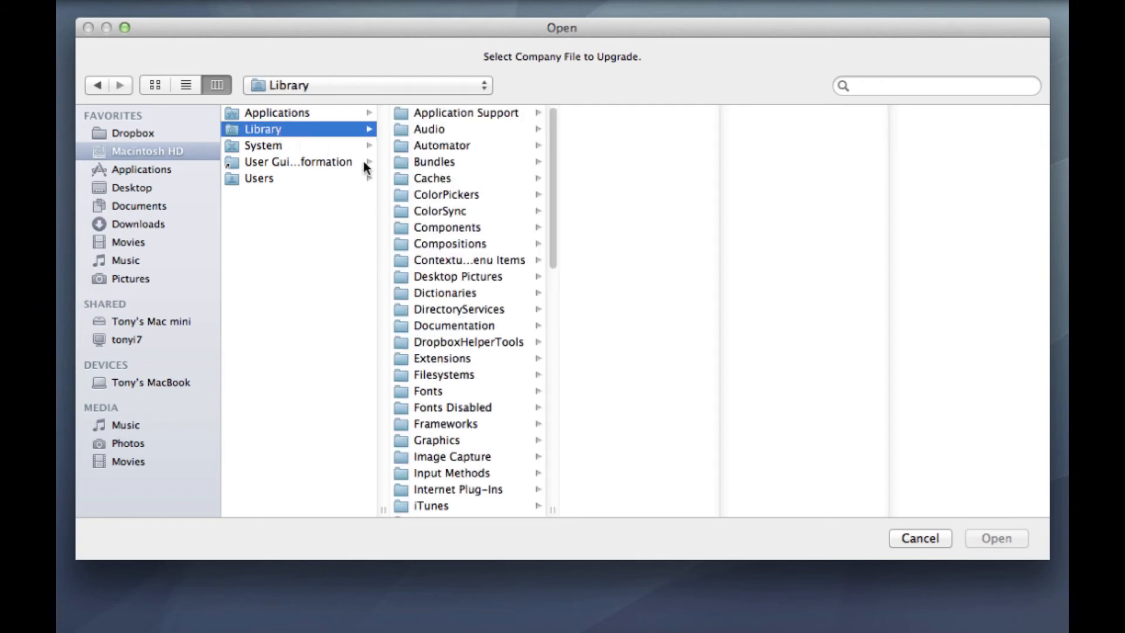
left_click(479, 114)
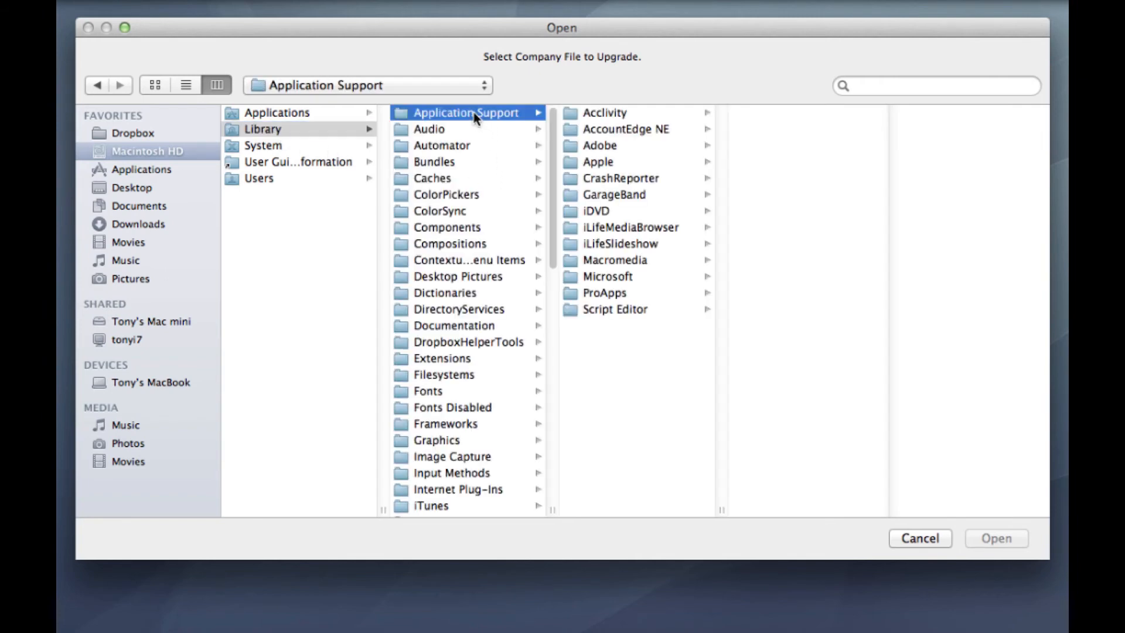
left_click(637, 128)
left_click(785, 128)
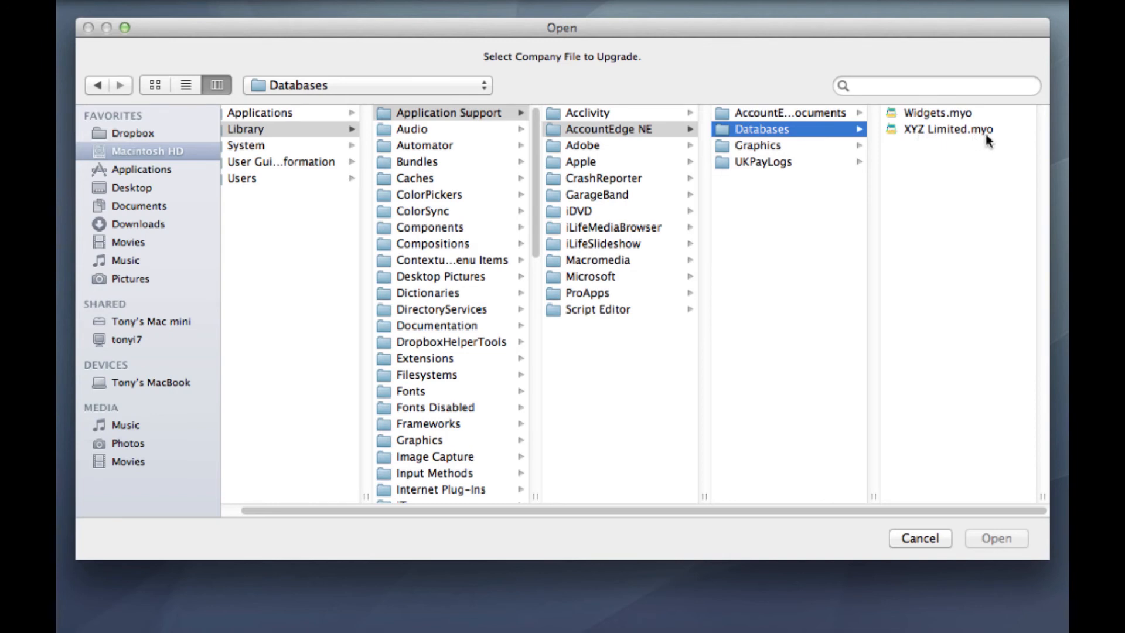
left_click(947, 130)
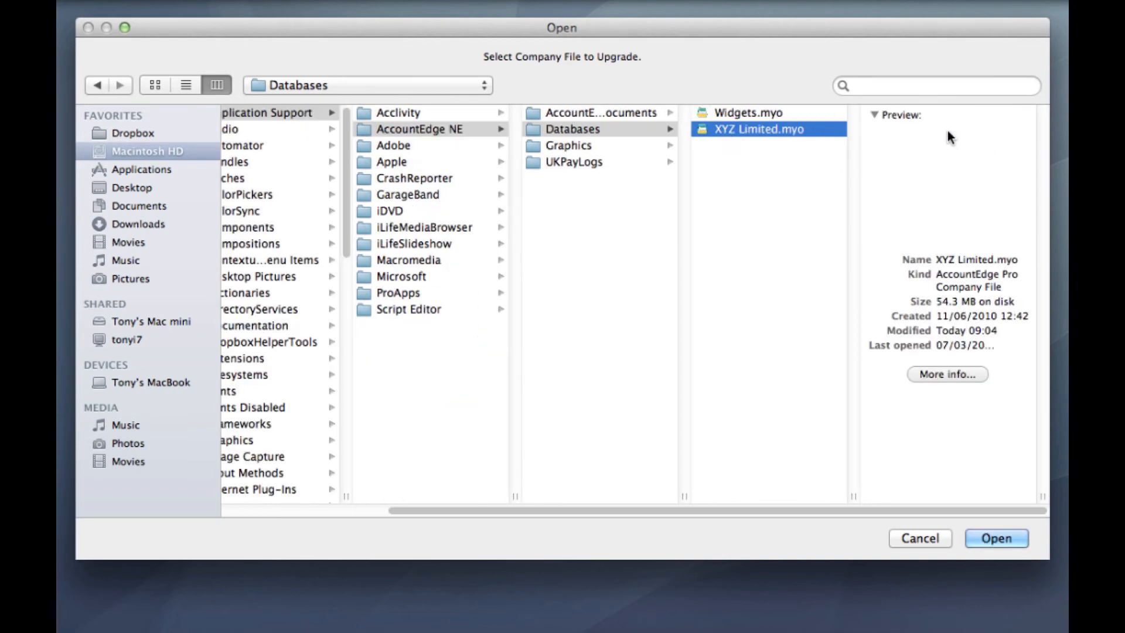
Set the upgraded file to be saved in Macintosh HD / Library / Application Support / AccountEdge NE / Databases as XYZ Limited v13
left_click(994, 538)
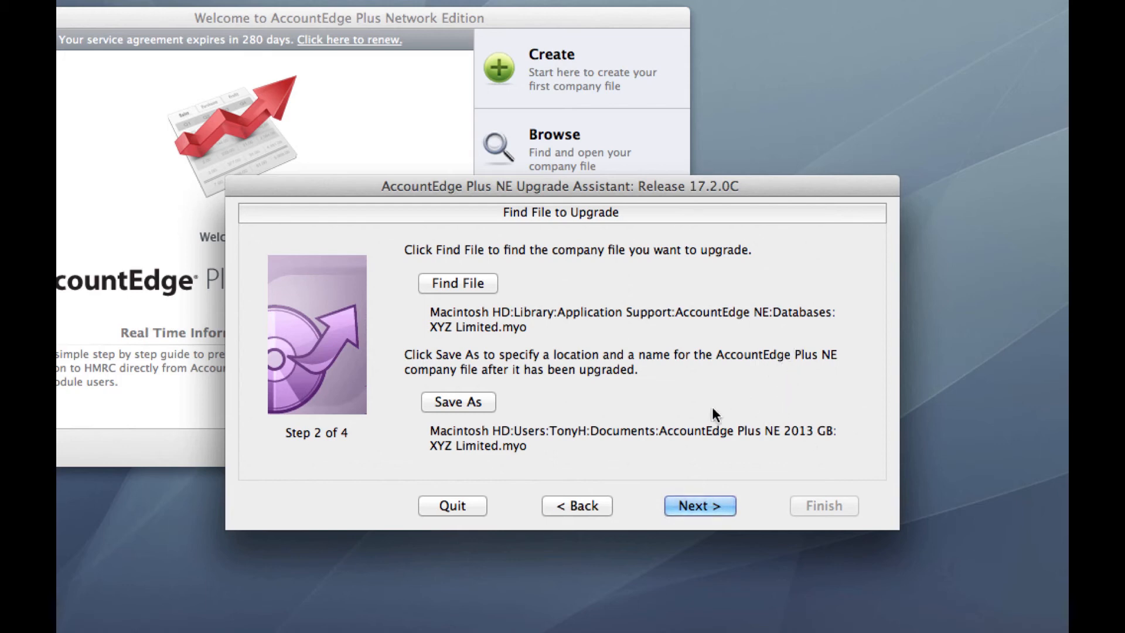
left_click(467, 401)
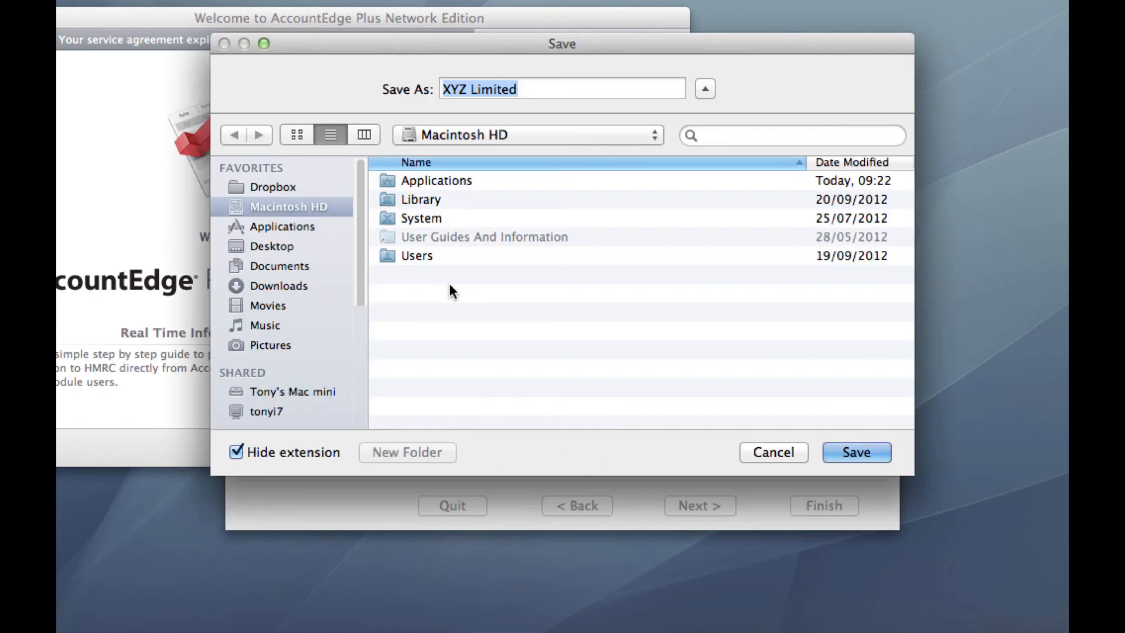
left_click(367, 134)
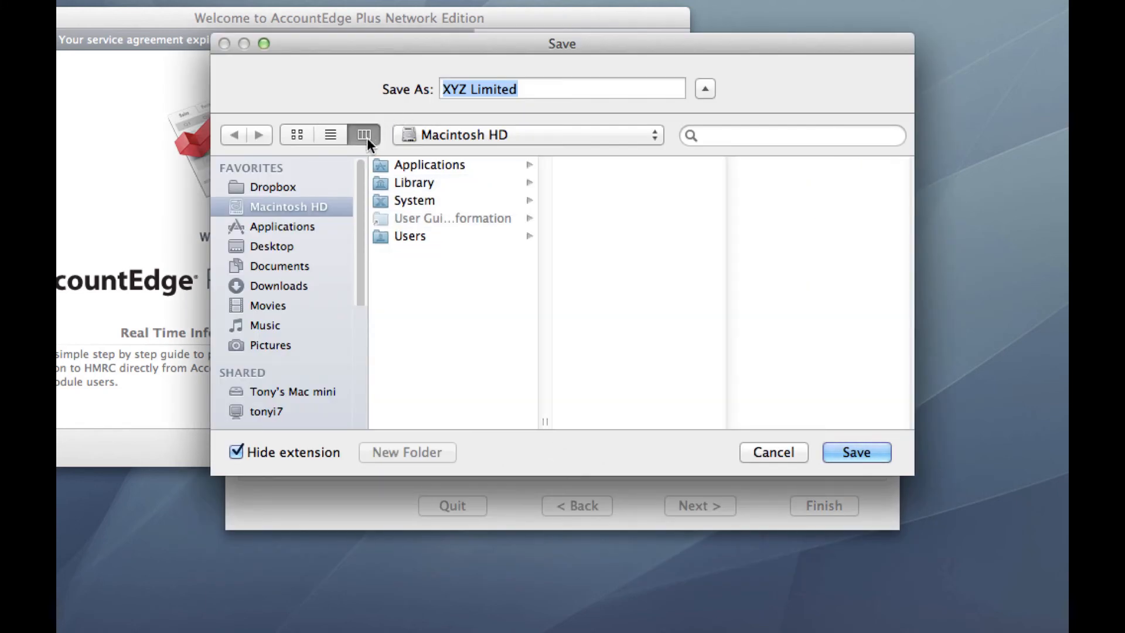
left_click(427, 181)
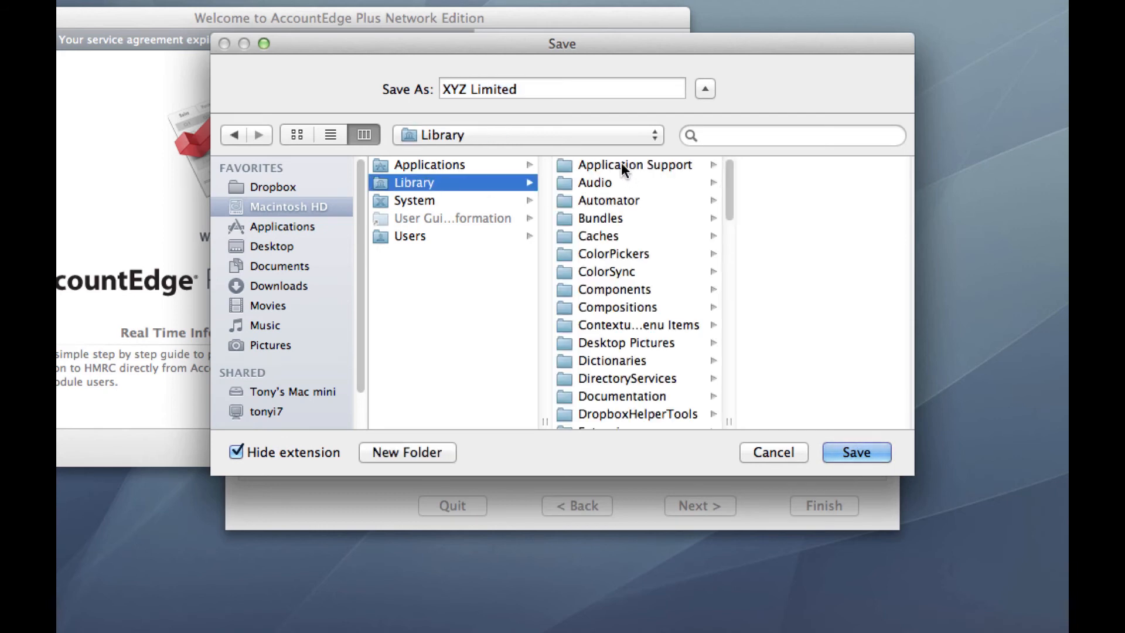
left_click(621, 163)
left_click(782, 181)
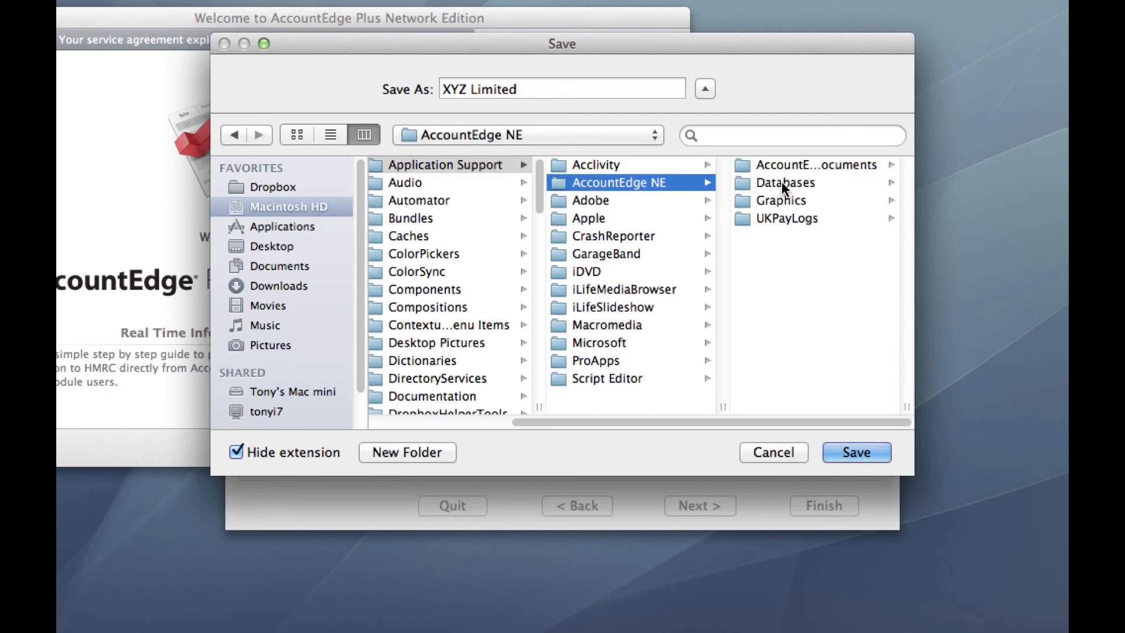
left_click(782, 181)
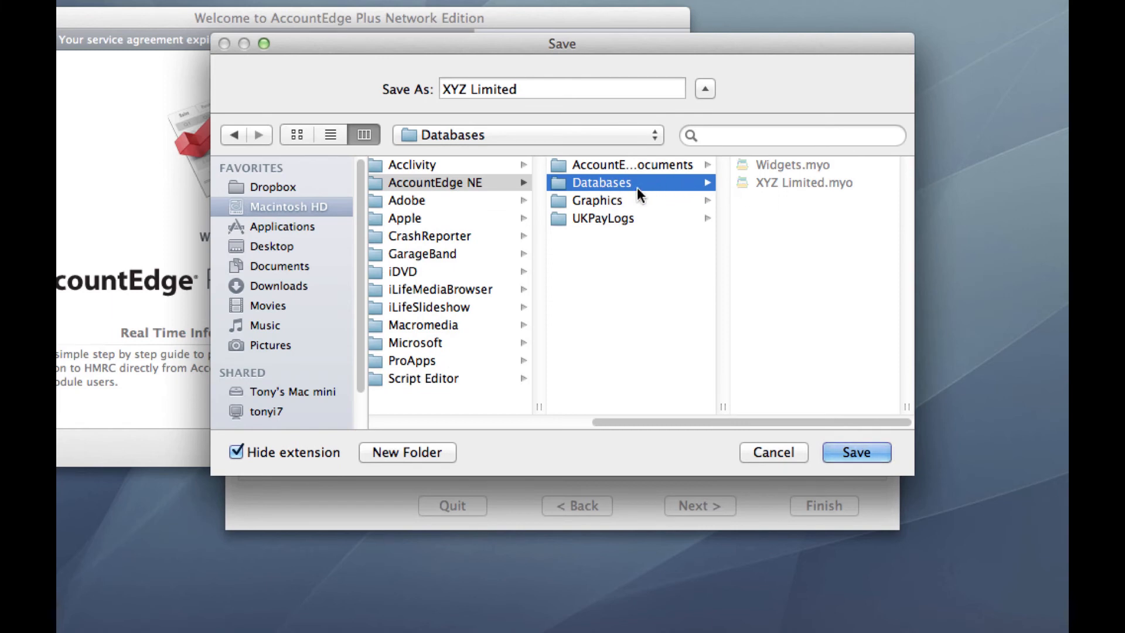
left_click(534, 90)
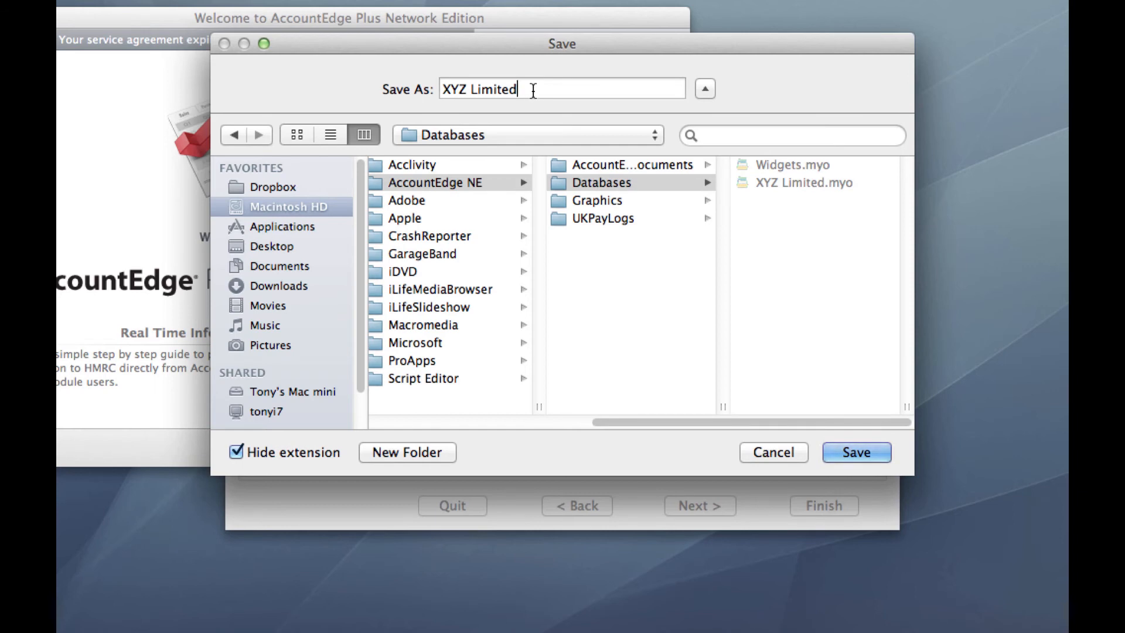
type("v1")
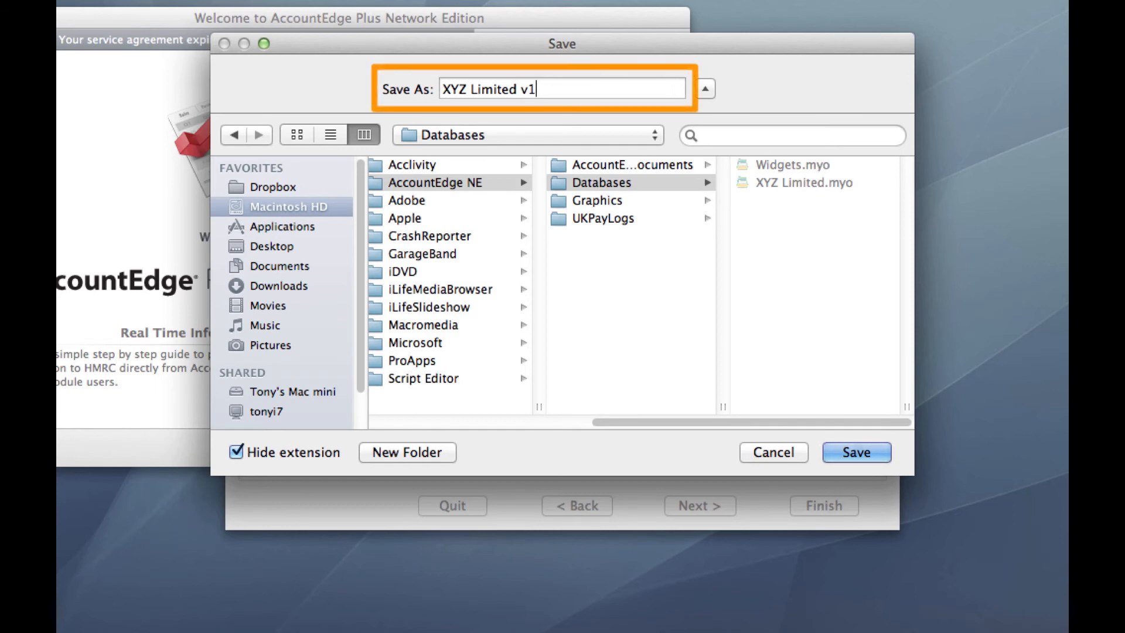
type("3")
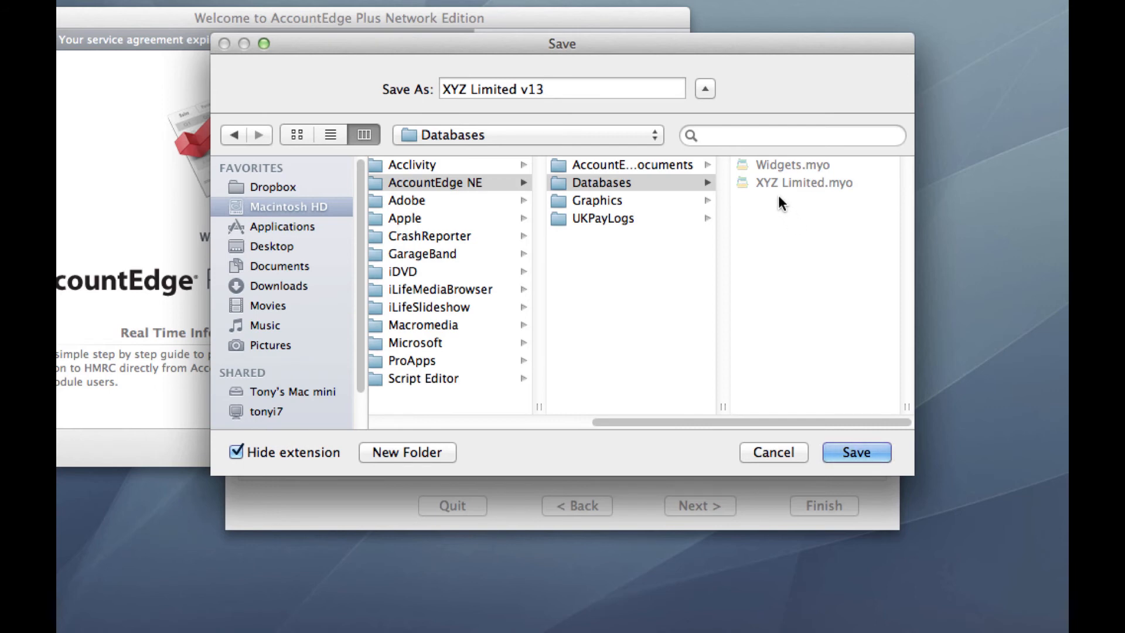
left_click(857, 456)
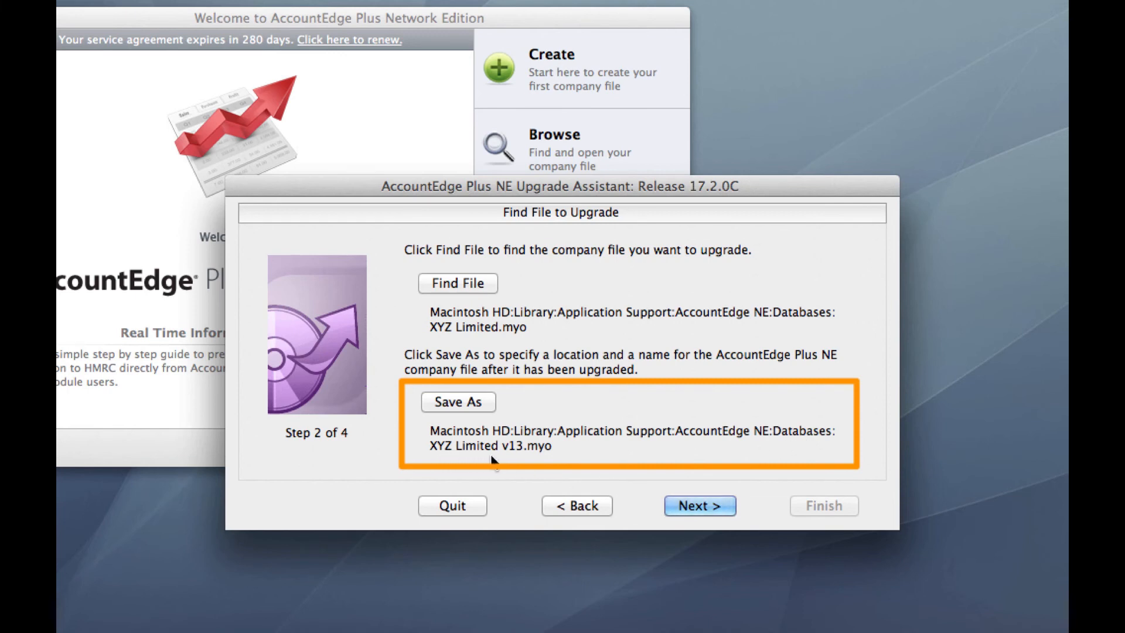
Confirm the upgrade of XYZ Limited.myo and finish the upgrade assistant
left_click(716, 503)
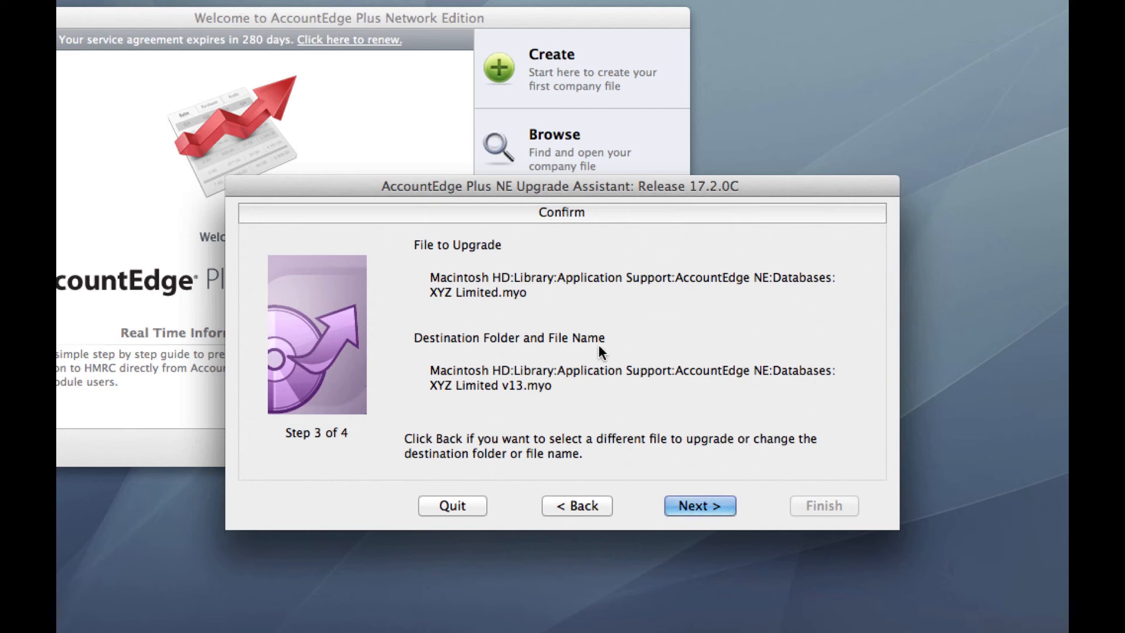
left_click(698, 505)
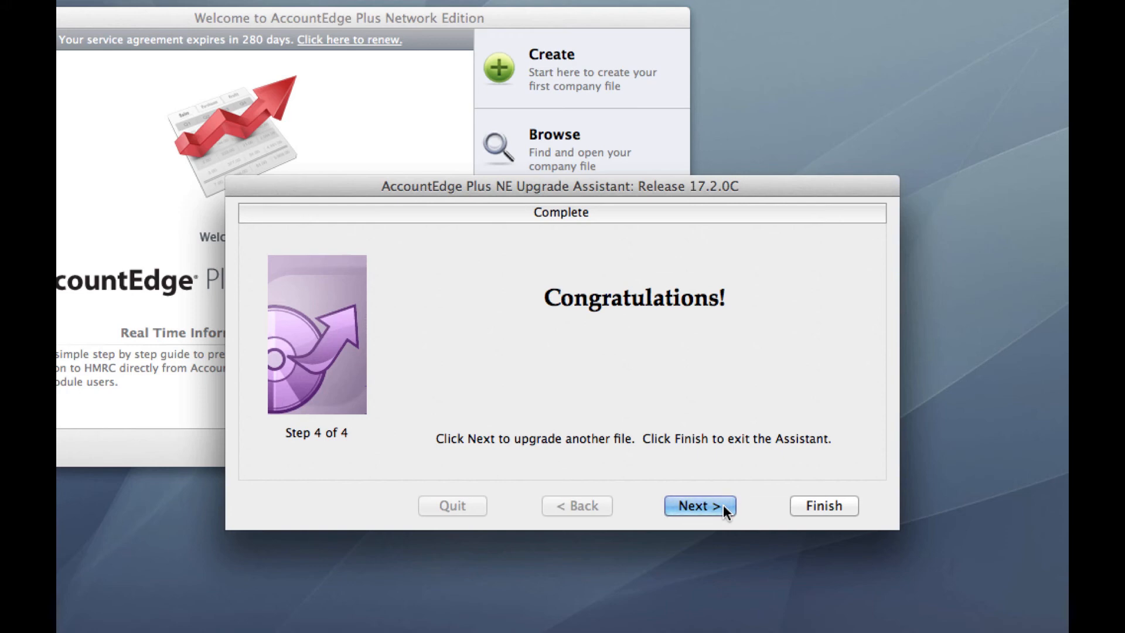
left_click(831, 509)
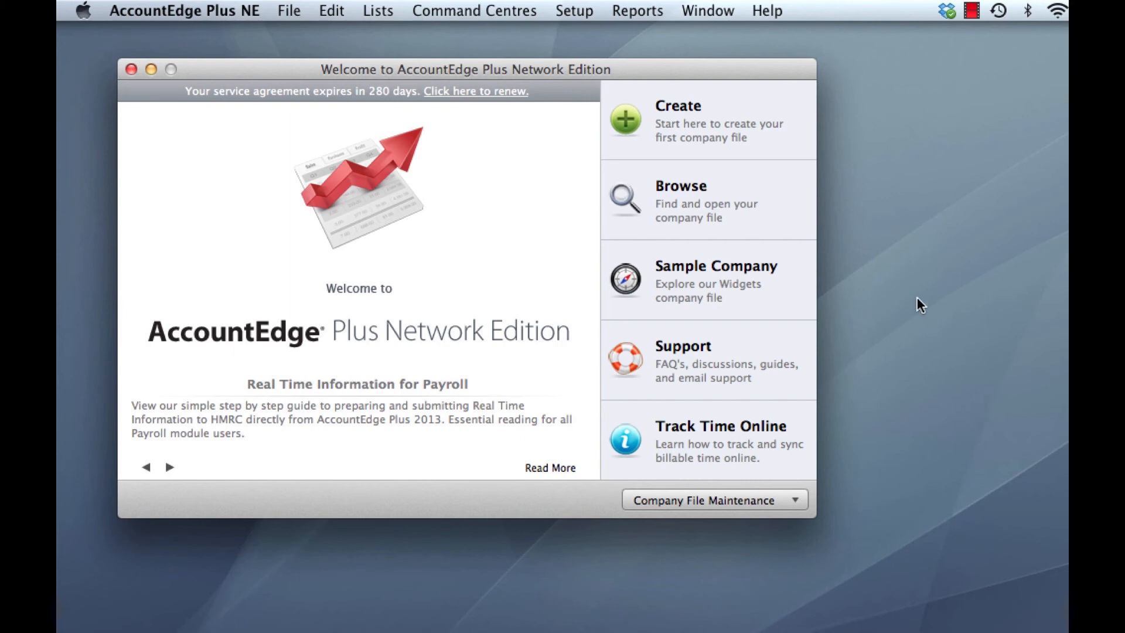
Browse to the local host, open XYZ Limited v13.myo with multi-user access, and close the reminders
left_click(690, 202)
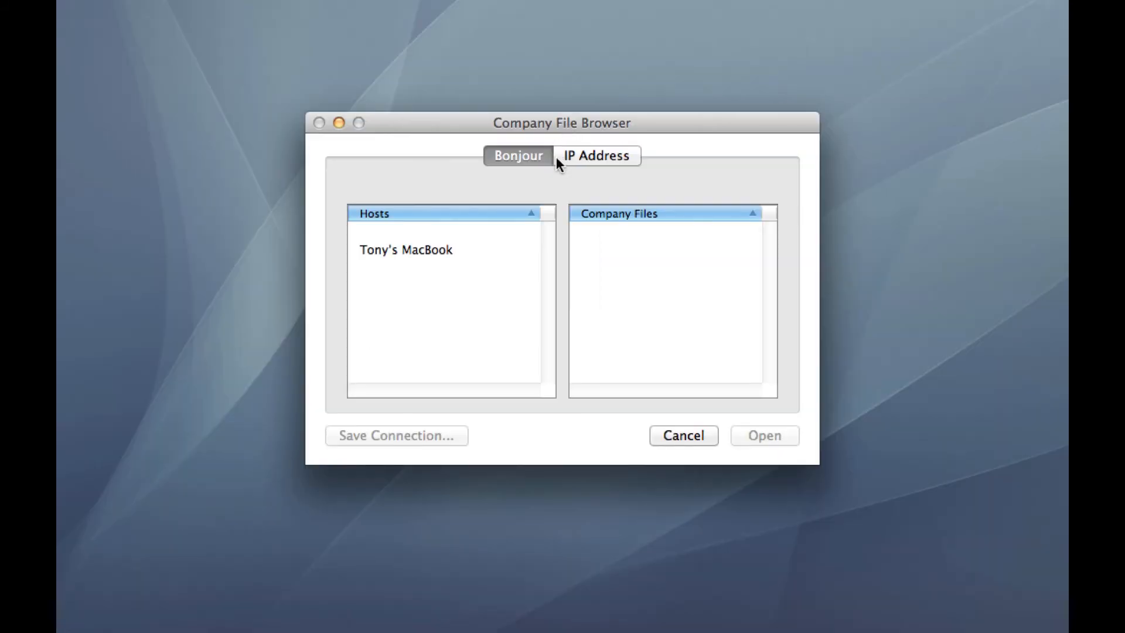
left_click(425, 251)
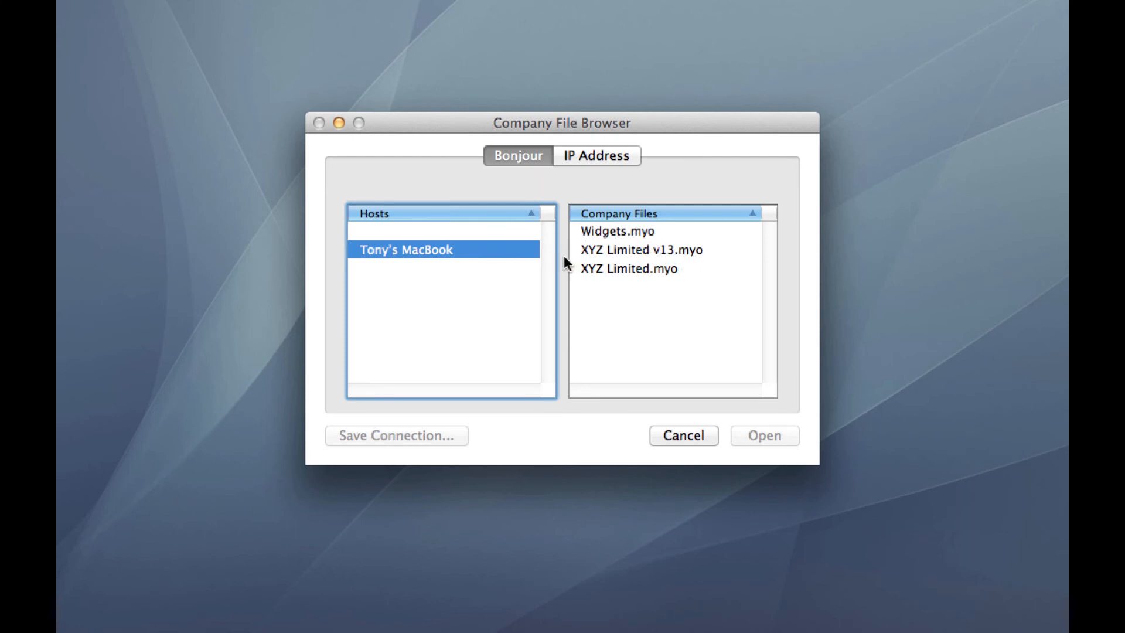
left_click(681, 251)
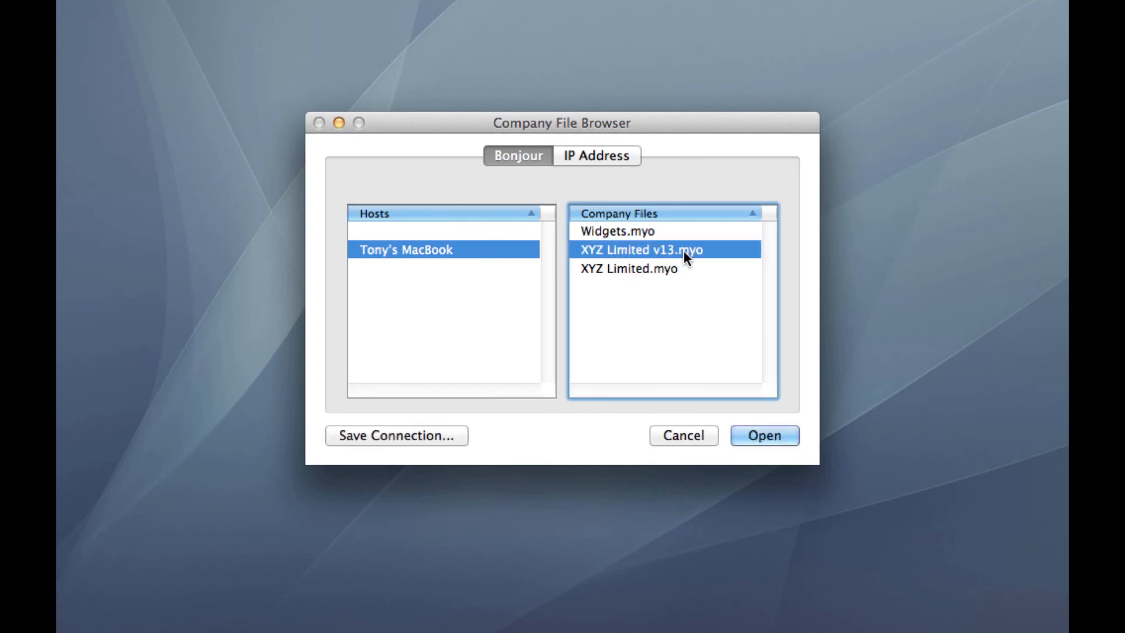
left_click(785, 436)
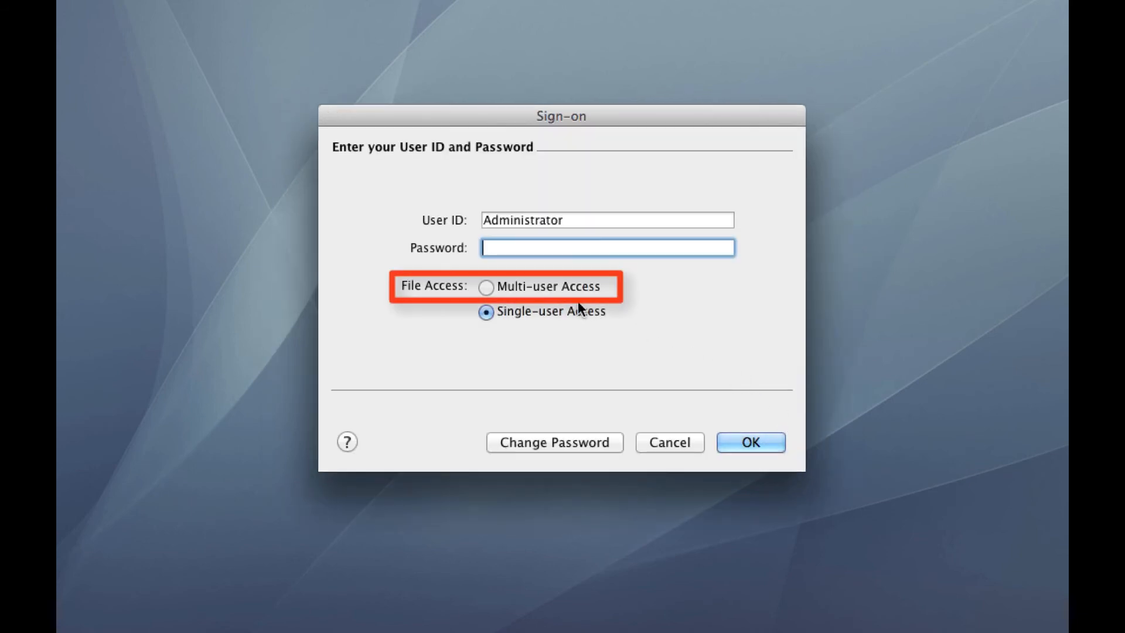
left_click(567, 289)
left_click(766, 444)
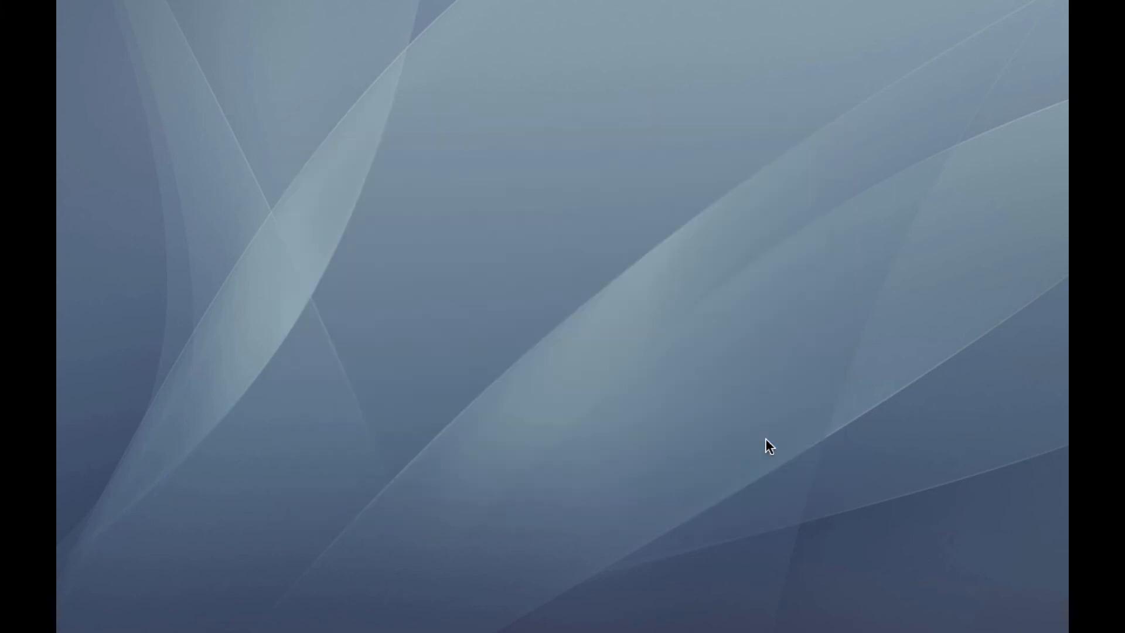
left_click(682, 450)
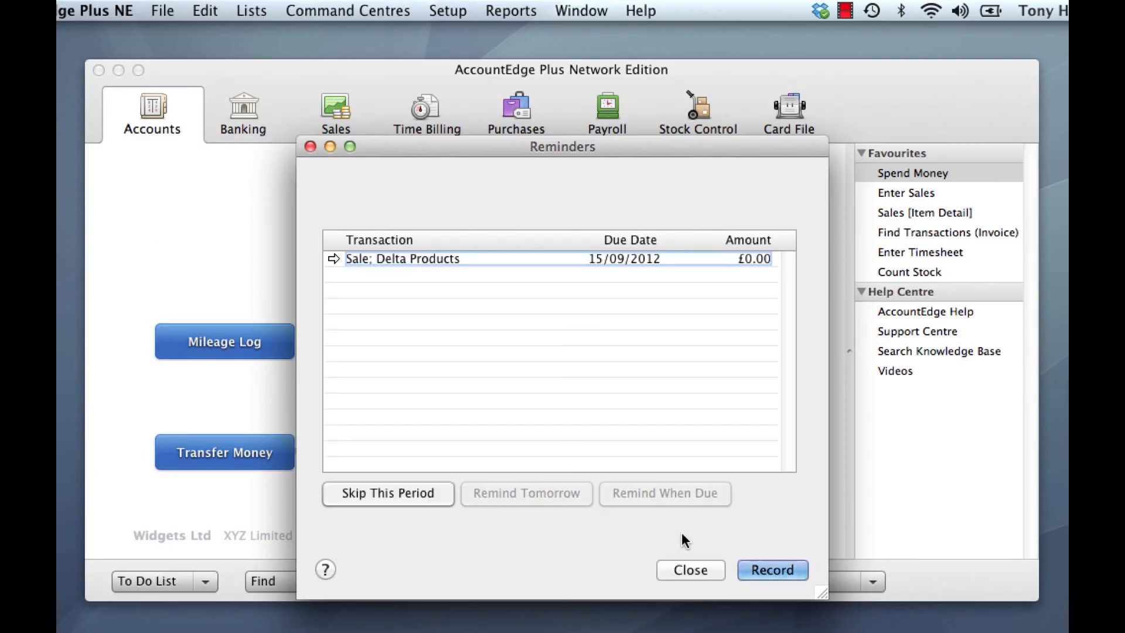
left_click(688, 567)
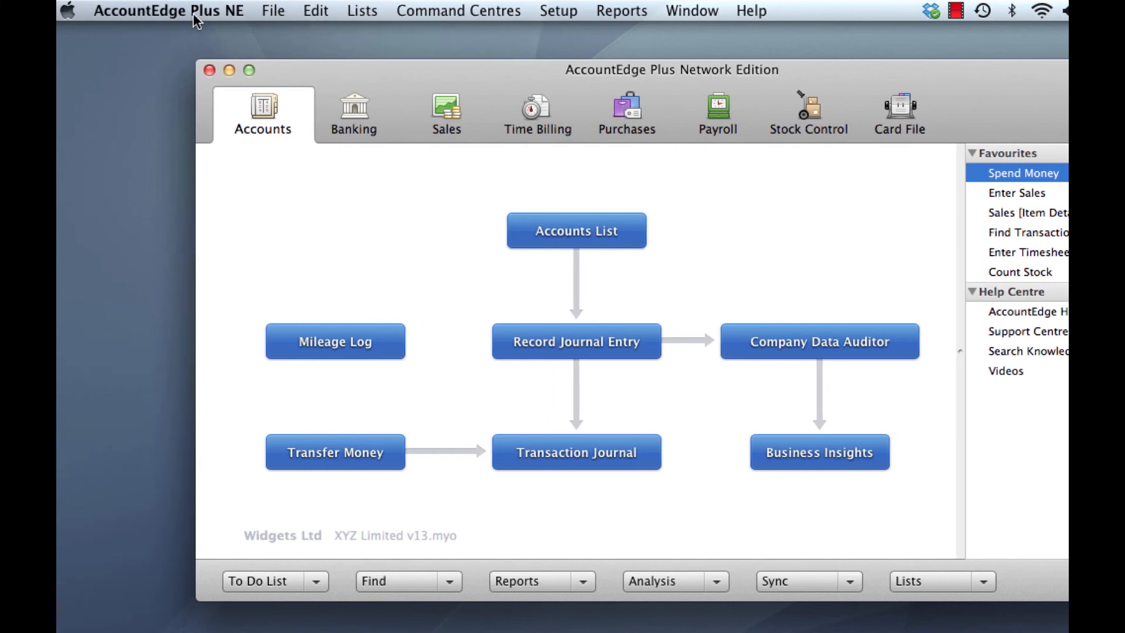
Check the program version in the About AccountEdge Plus NE window
left_click(196, 12)
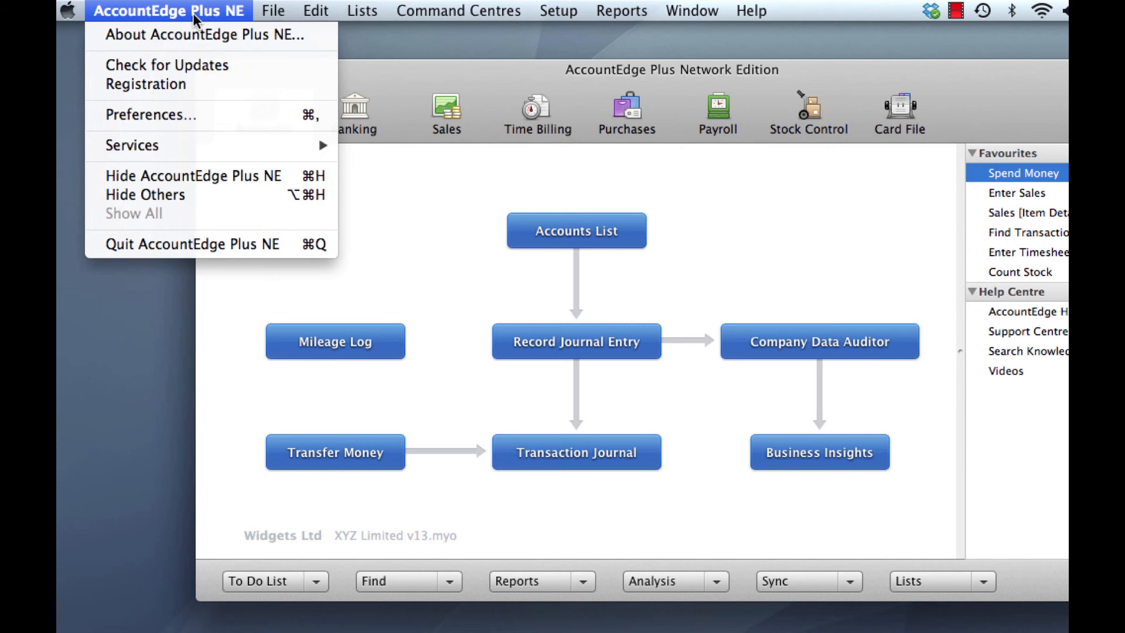
left_click(204, 34)
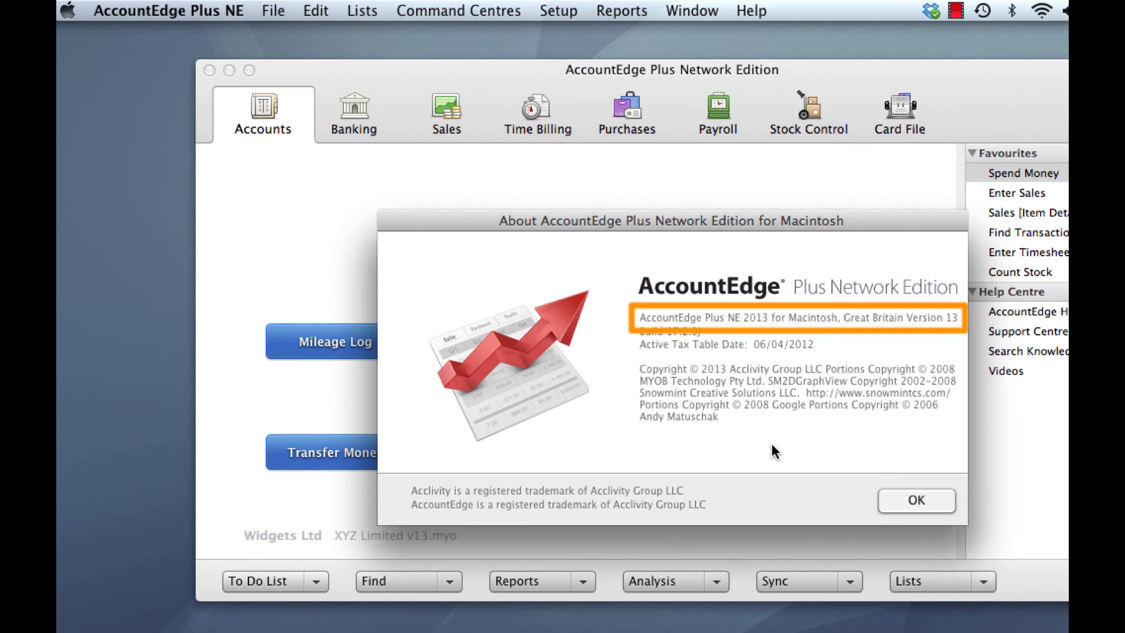
left_click(896, 500)
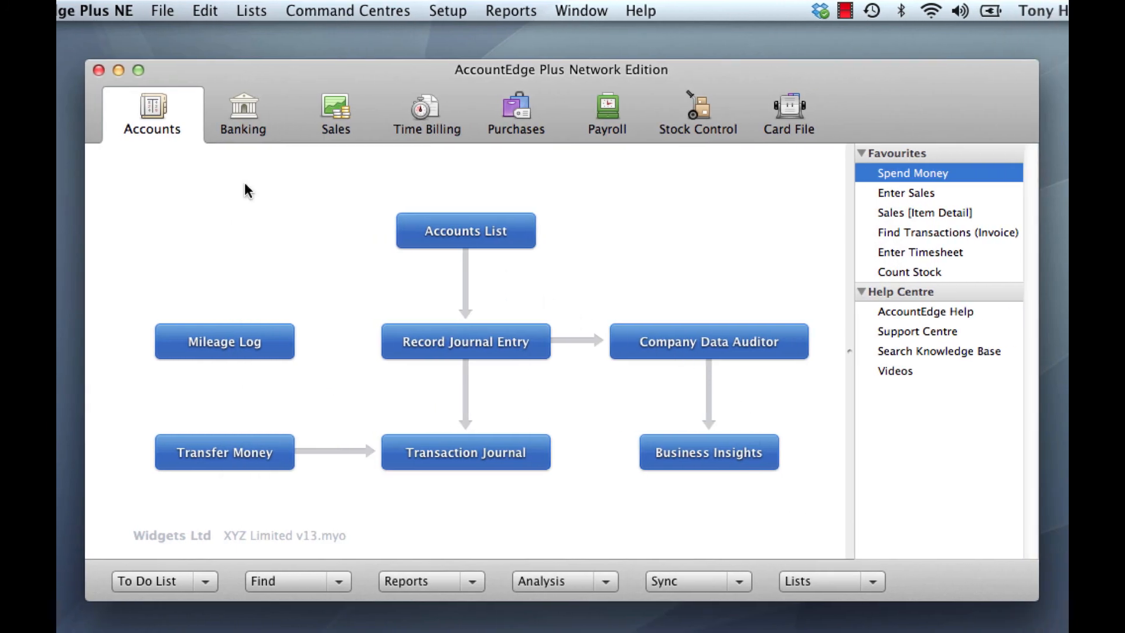
Review the System preferences of the upgraded company file
left_click(447, 12)
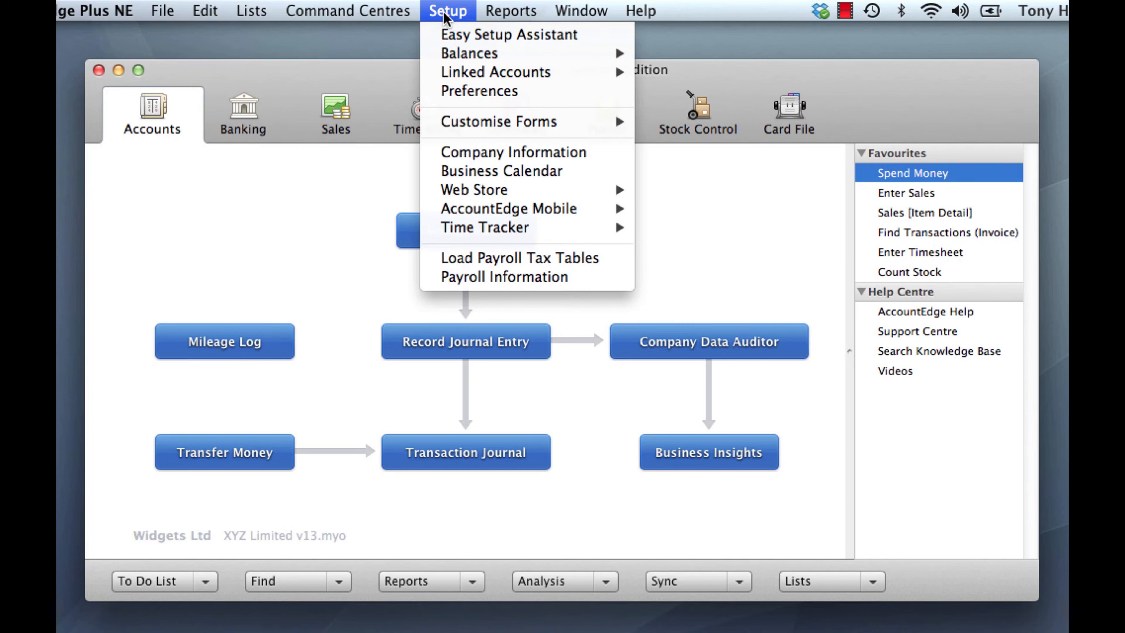
left_click(500, 90)
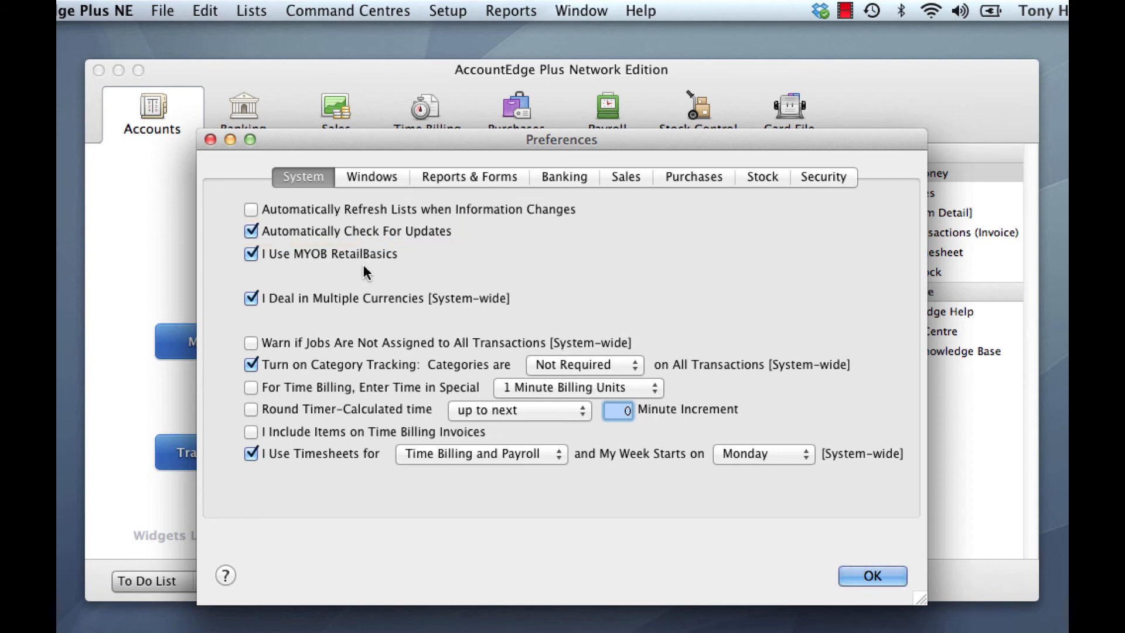
left_click(879, 577)
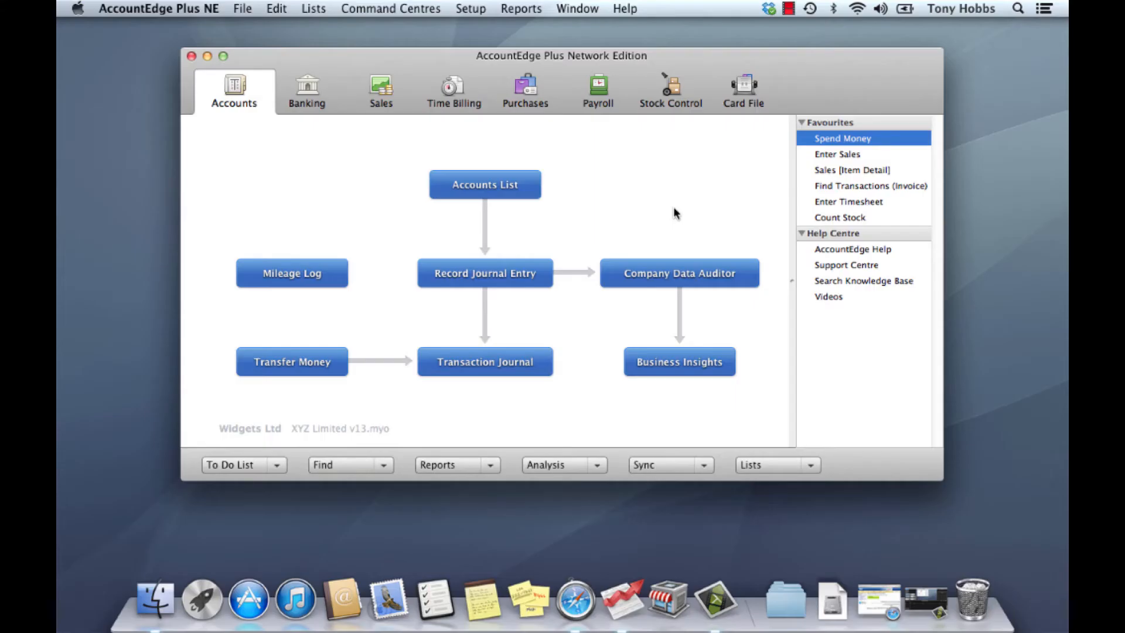
Quit AccountEdge Plus NE
left_click(152, 10)
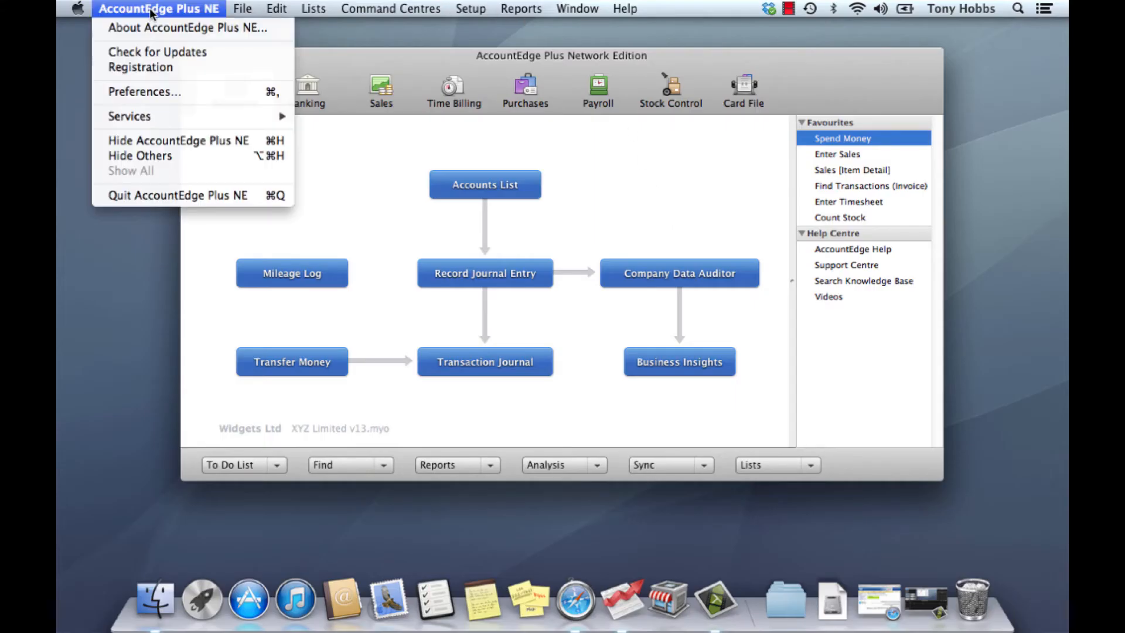
left_click(169, 195)
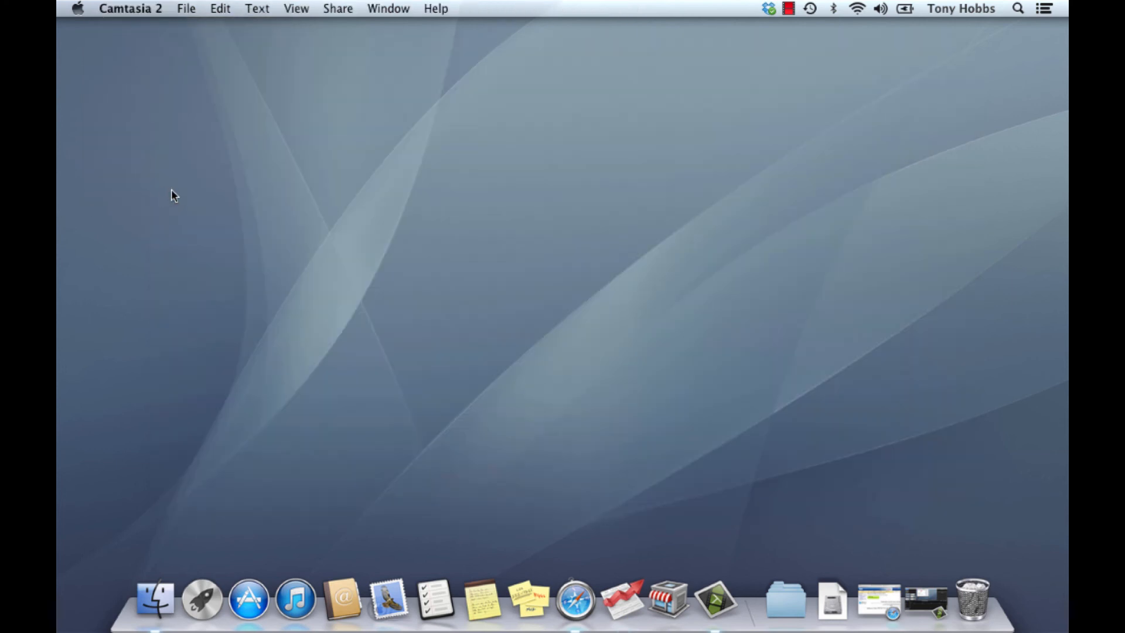
In Finder, create a new folder in Macintosh HD / Library / Application Support / AccountEdge NE / Databases
left_click(155, 598)
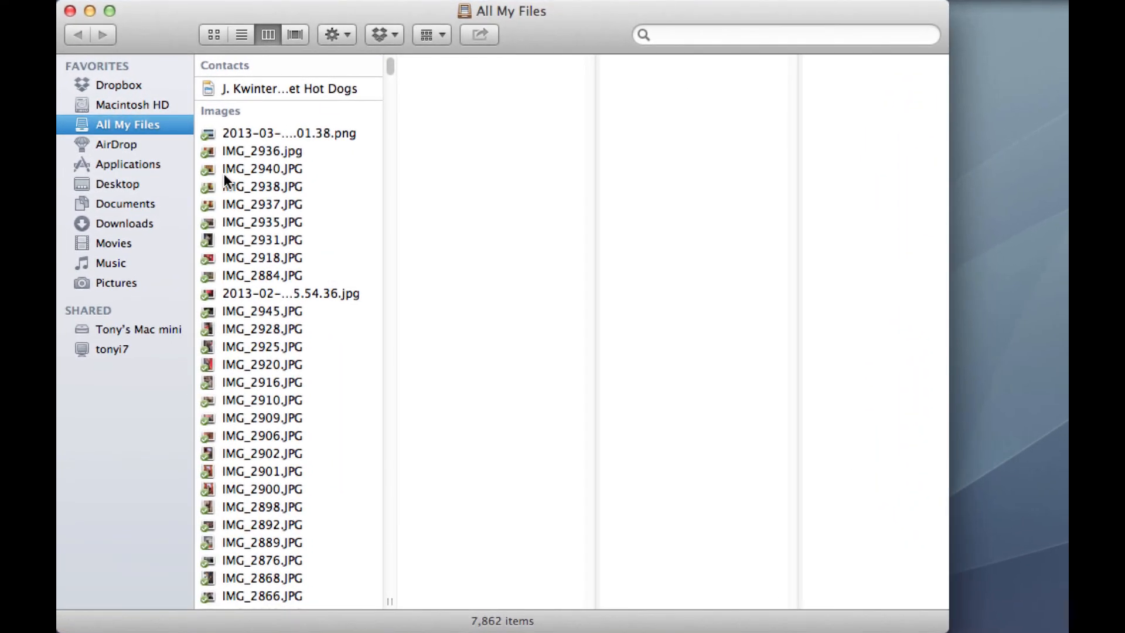
left_click(132, 104)
left_click(240, 82)
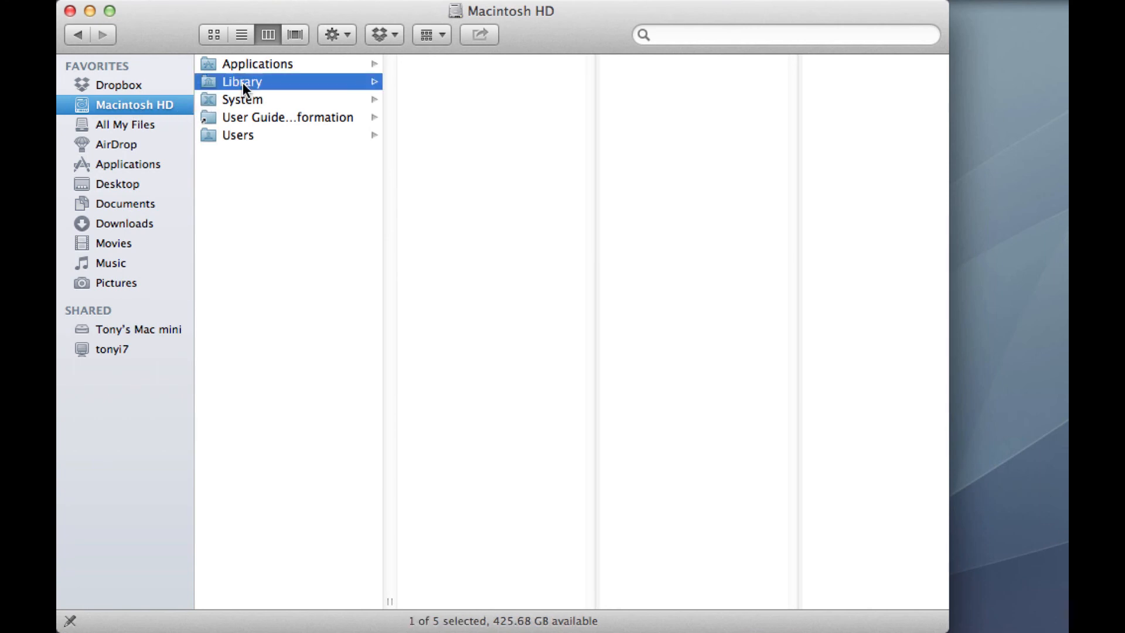
left_click(464, 61)
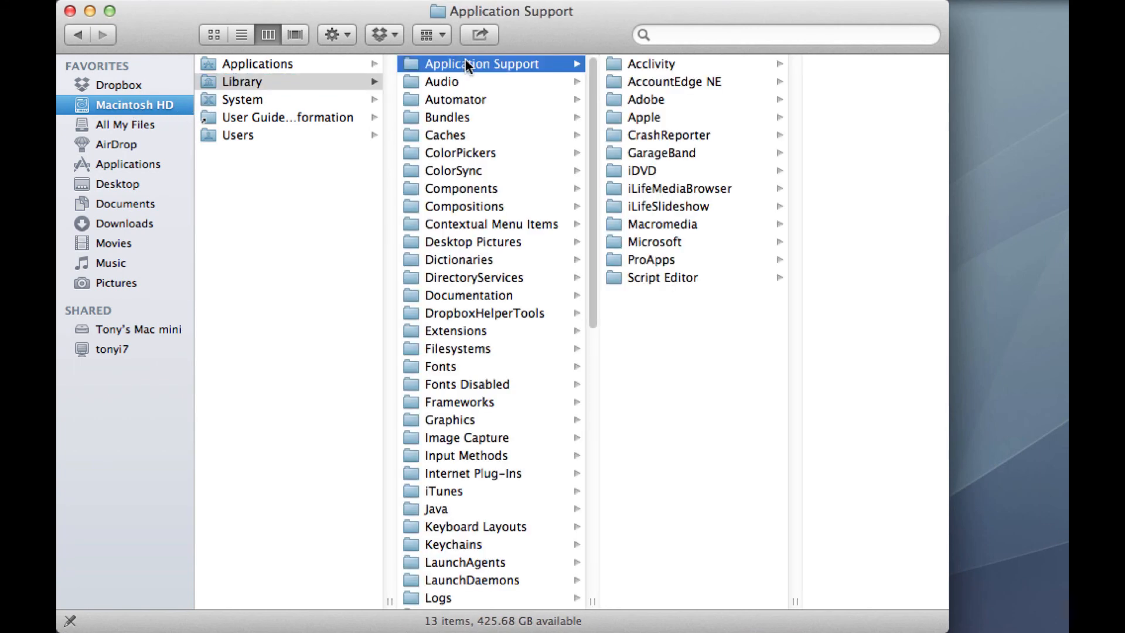
left_click(685, 82)
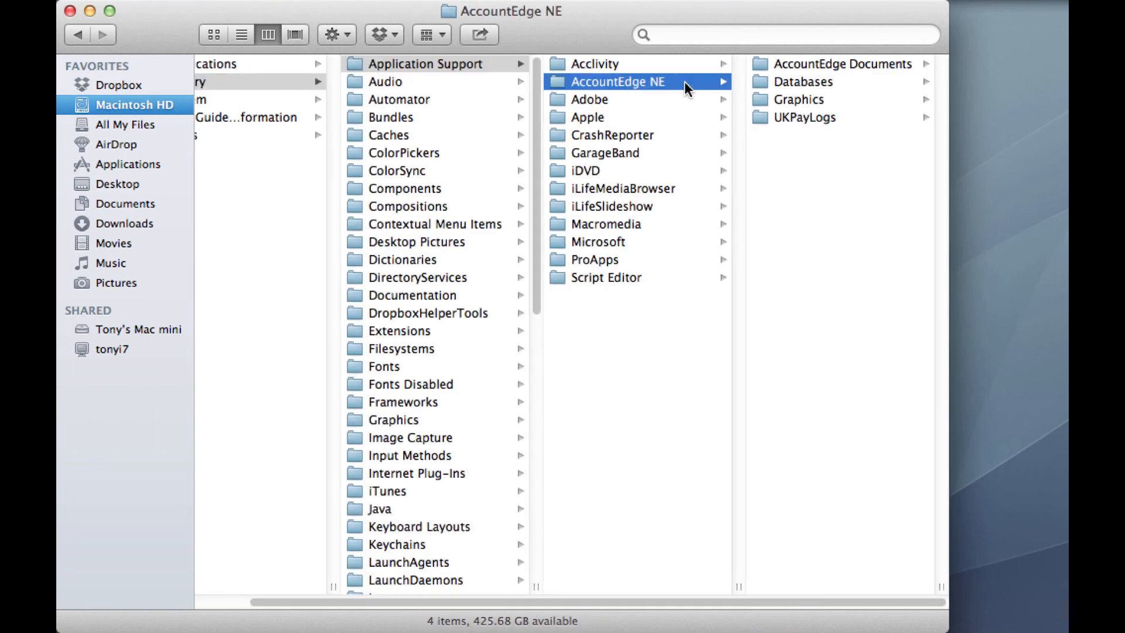
left_click(796, 82)
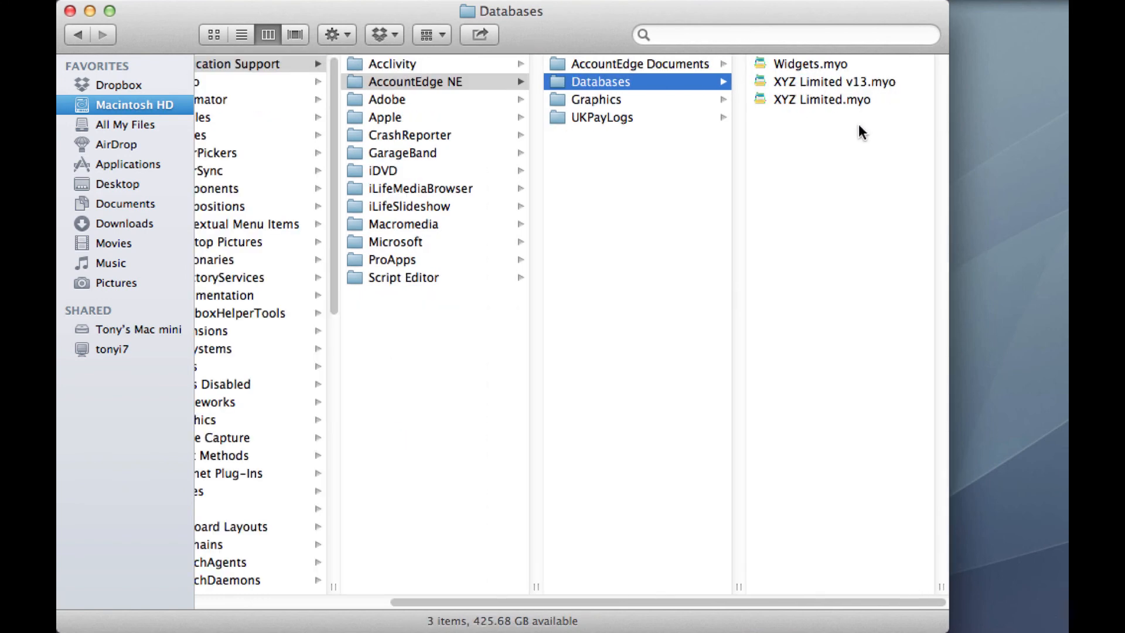
right_click(806, 154)
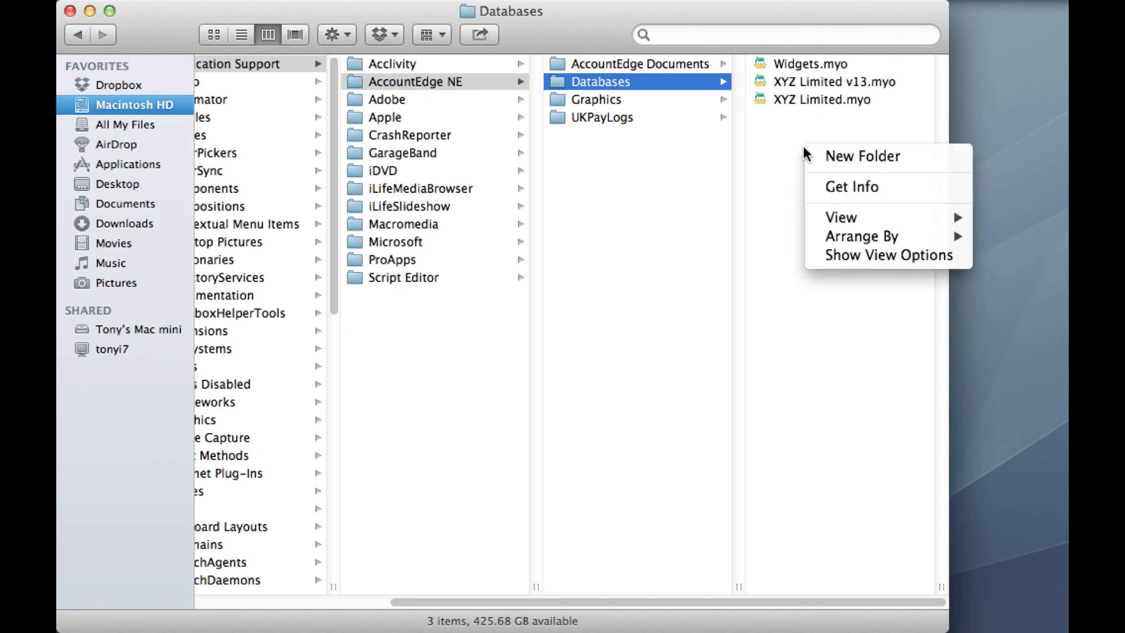
left_click(841, 157)
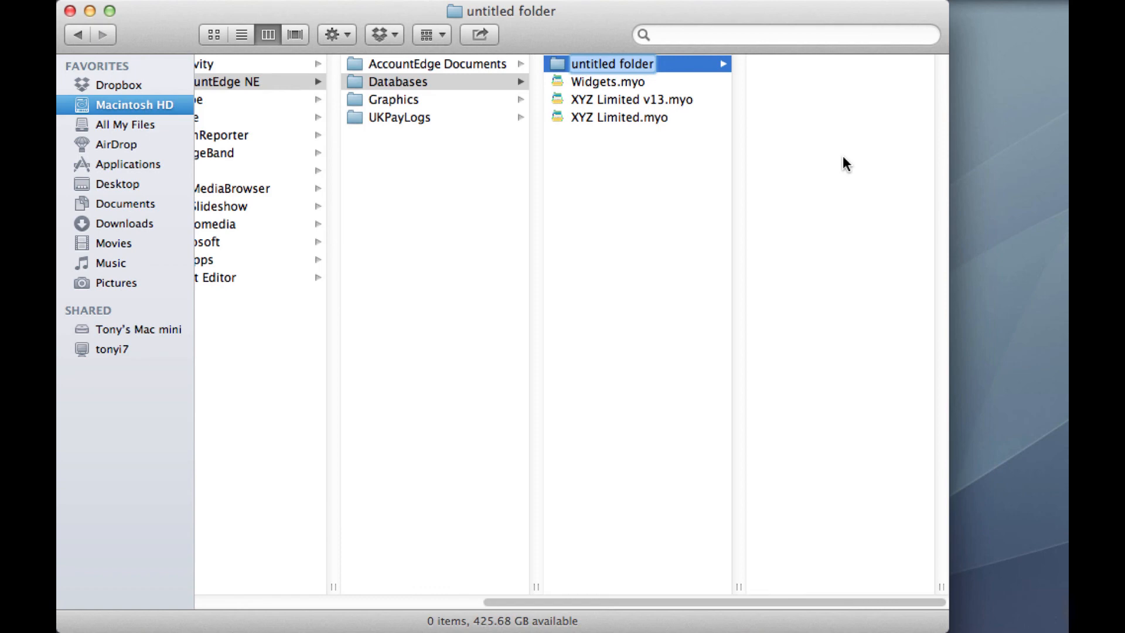
Rename the new folder to AENE Old Data, move XYZ Limited.myo into it, and close the Finder window
type("AE")
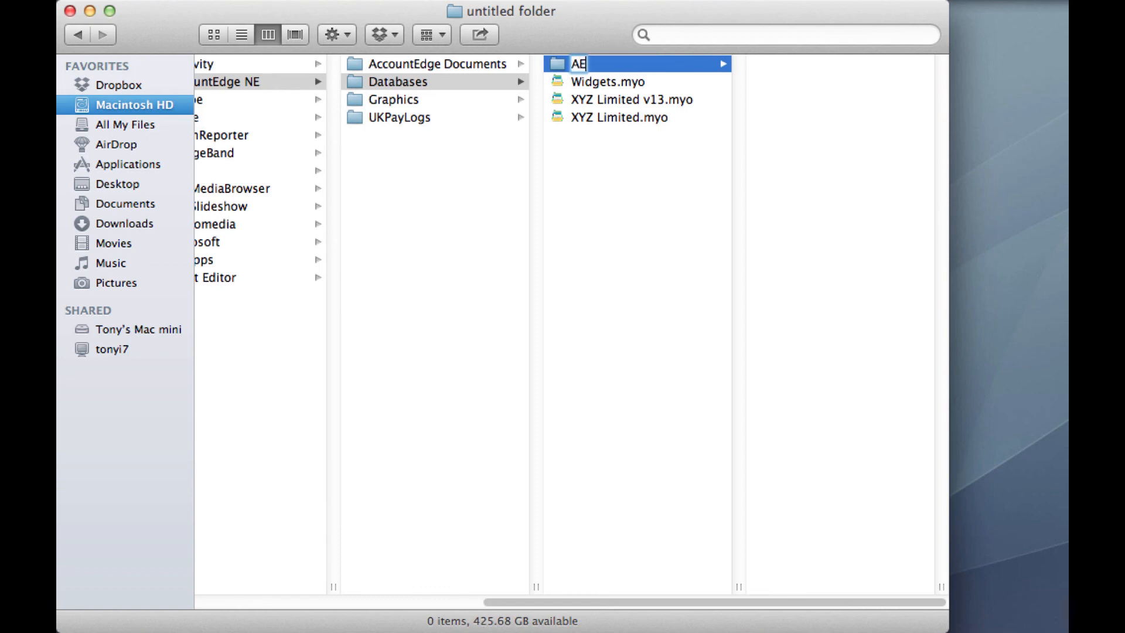
type("NE Old D")
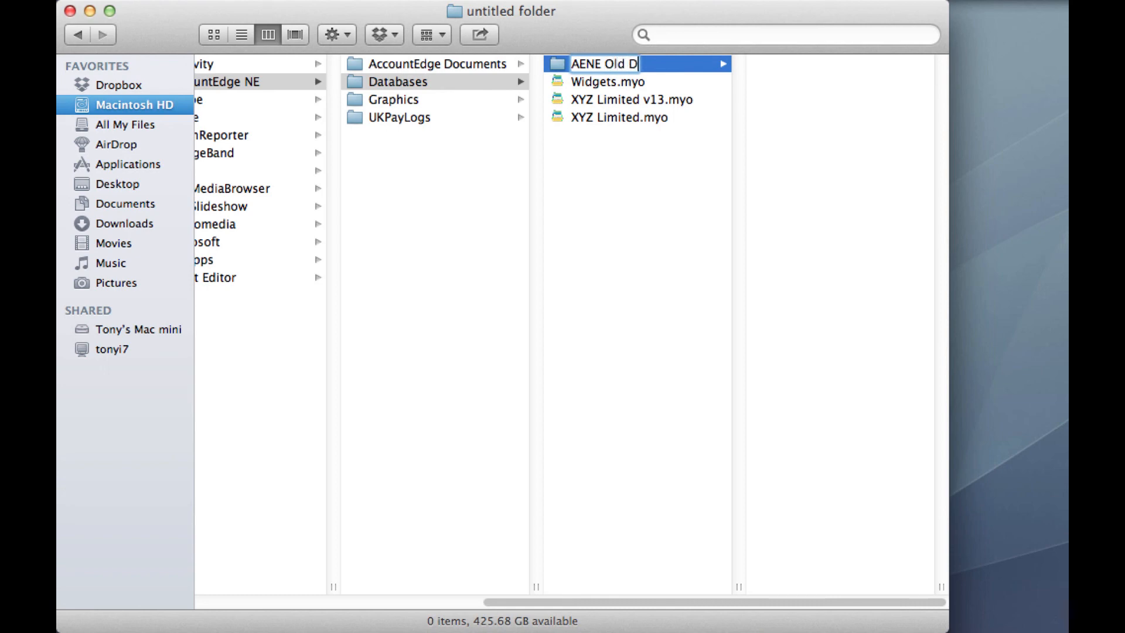
type("ata")
key("Return")
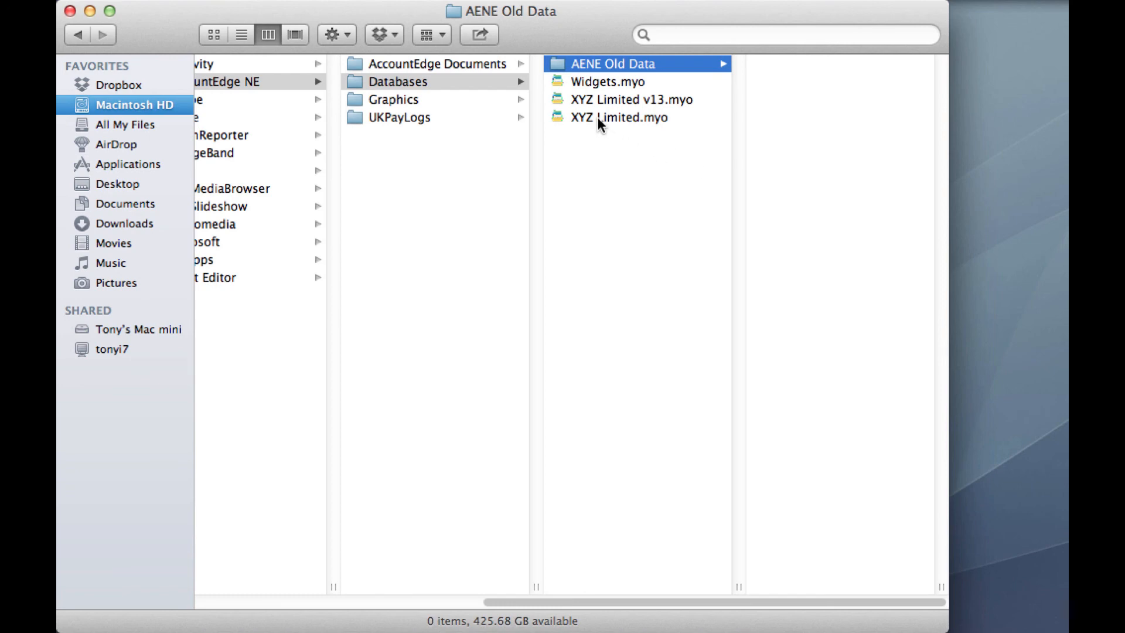
left_click_drag(597, 117, 599, 63)
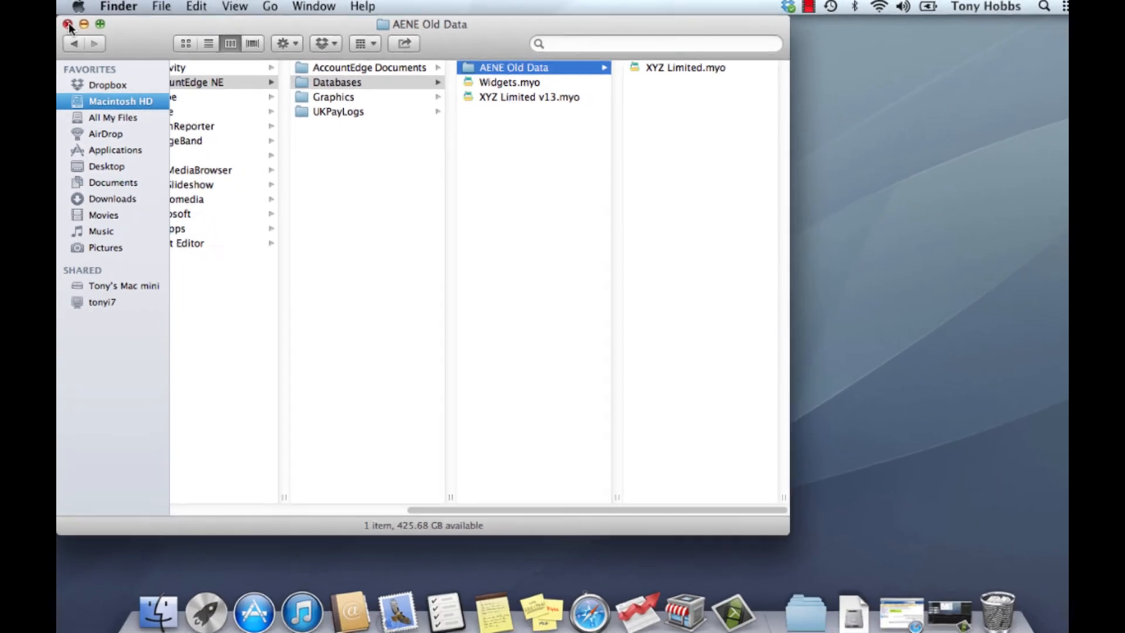
left_click(71, 11)
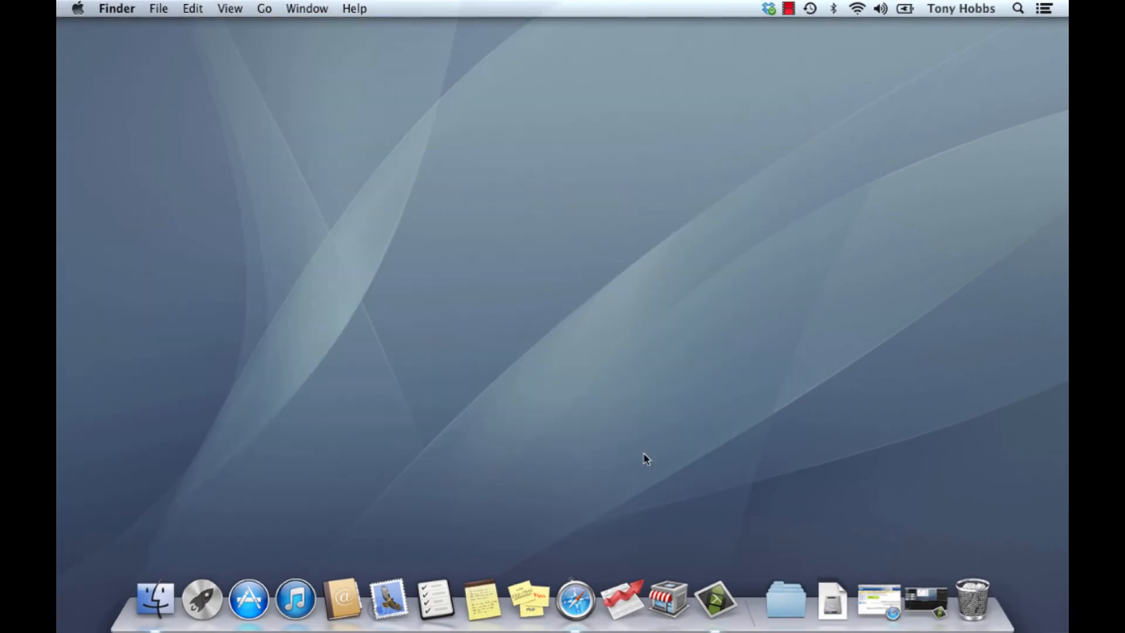
Launch AccountEdge Plus NE, browse the network host, and open XYZ Limited v13.myo signing on as Administrator
left_click(627, 595)
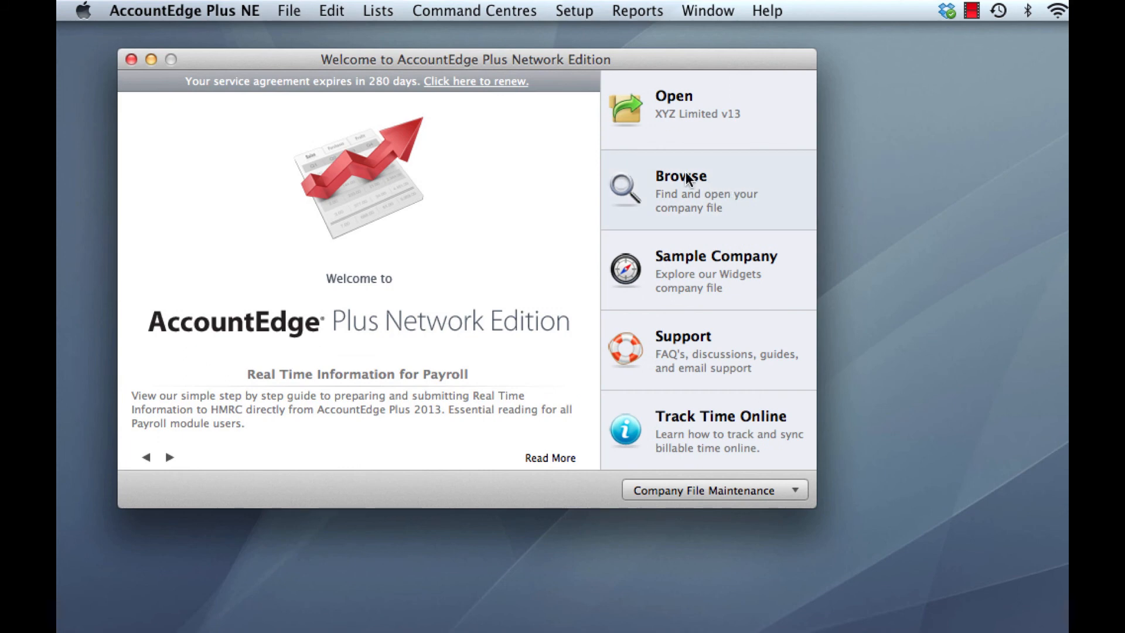
left_click(686, 174)
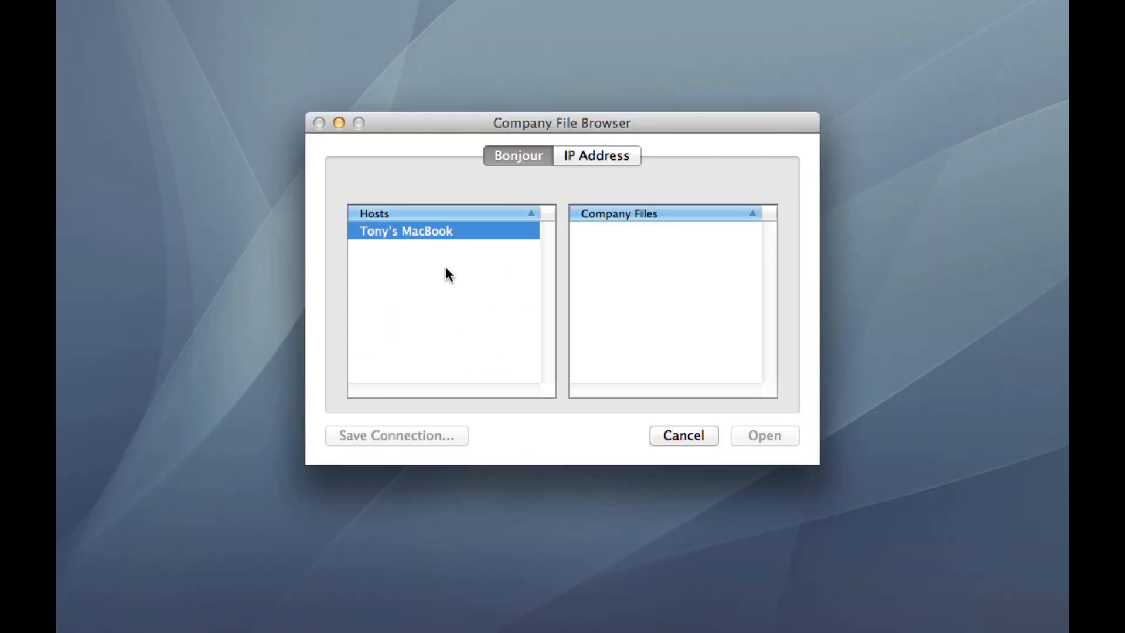
left_click(416, 233)
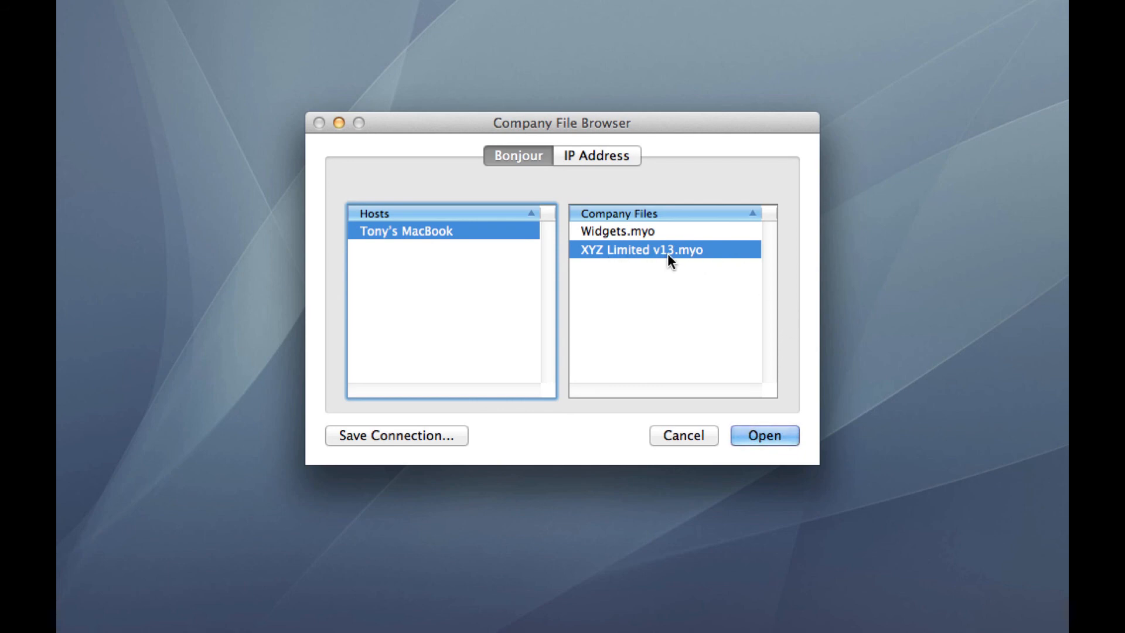
left_click(774, 442)
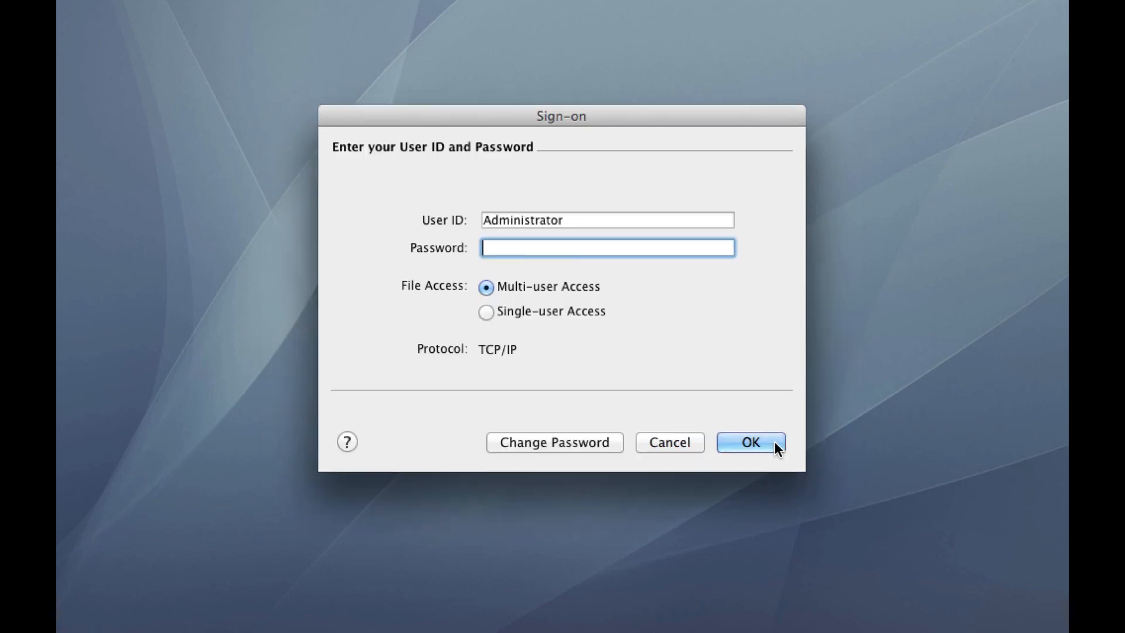
left_click(775, 444)
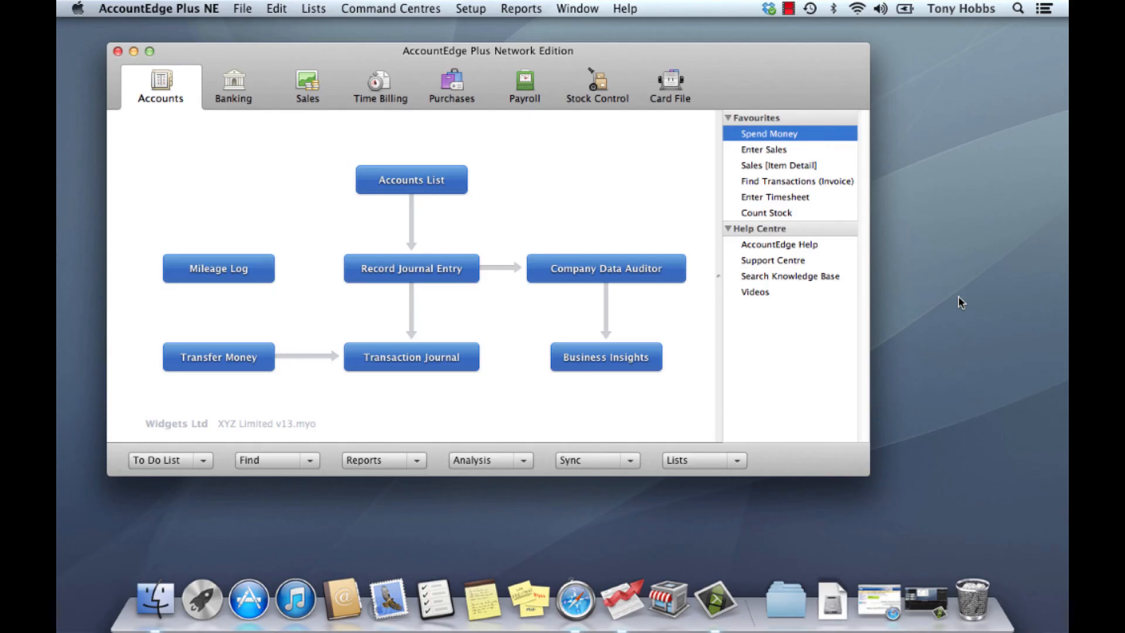